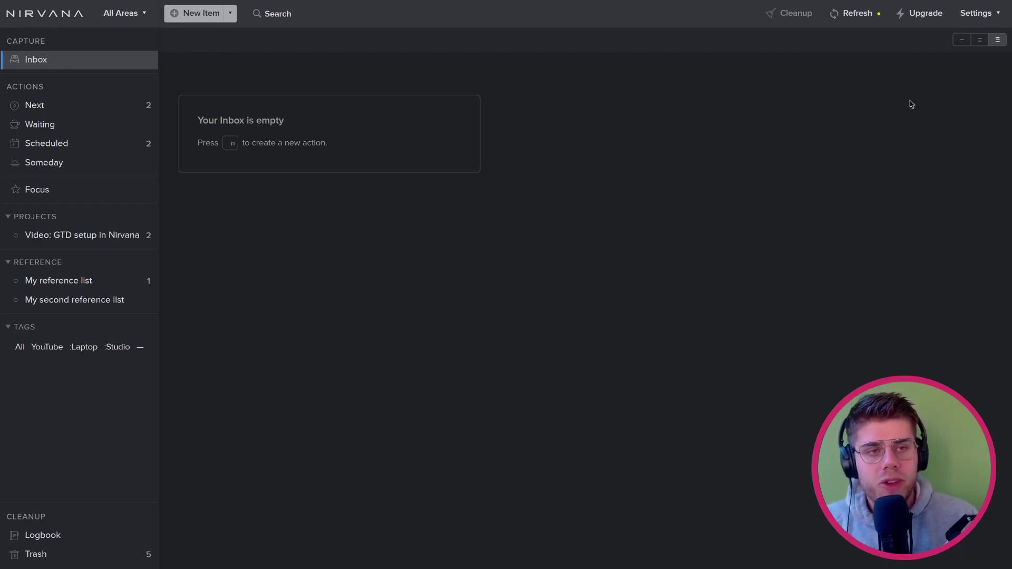
- View the Keyboard Shortcuts reference from the Settings menu, then close it
{"action": "left_click", "coordinate": [990, 19]}
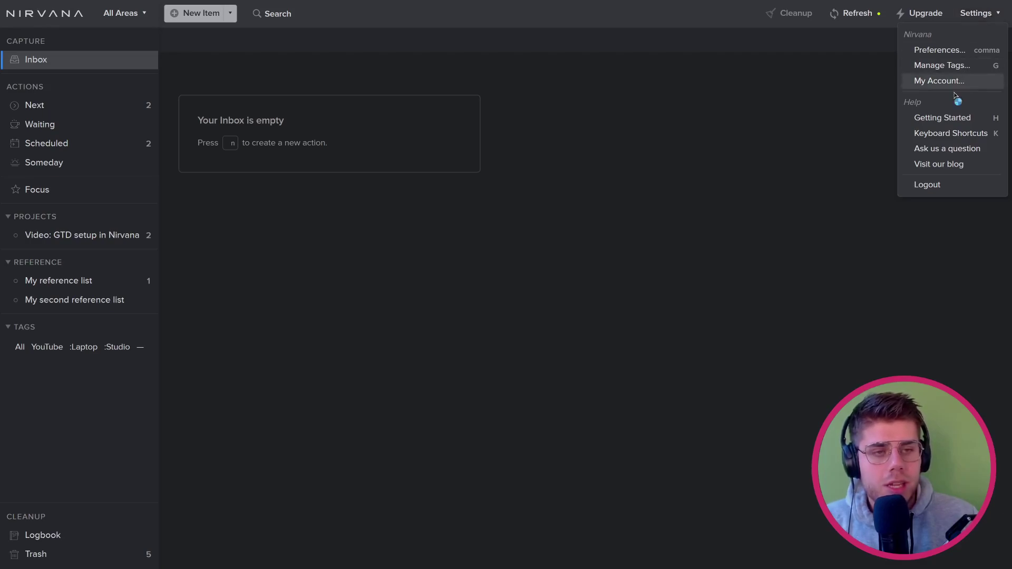
{"action": "left_click", "coordinate": [940, 135]}
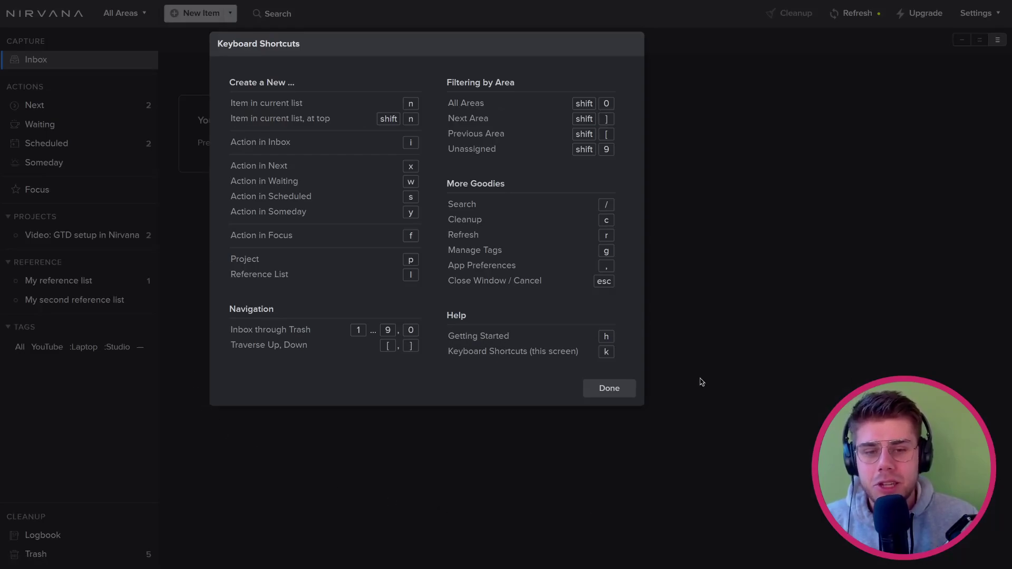
{"action": "left_click", "coordinate": [621, 391]}
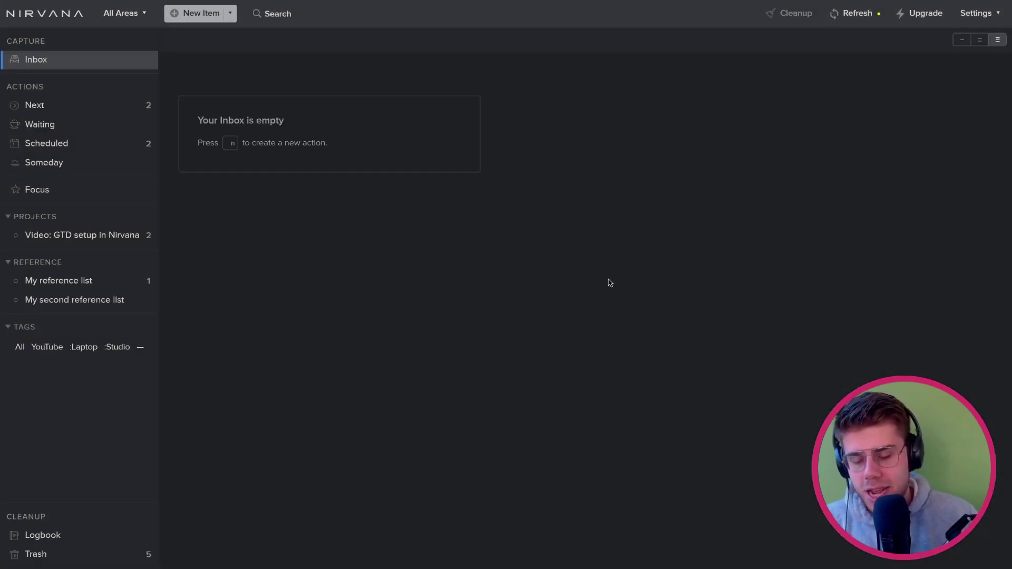
- Create an Inbox item titled 'Title' and browse its time, energy, due date and state options
{"action": "key", "text": "n"}
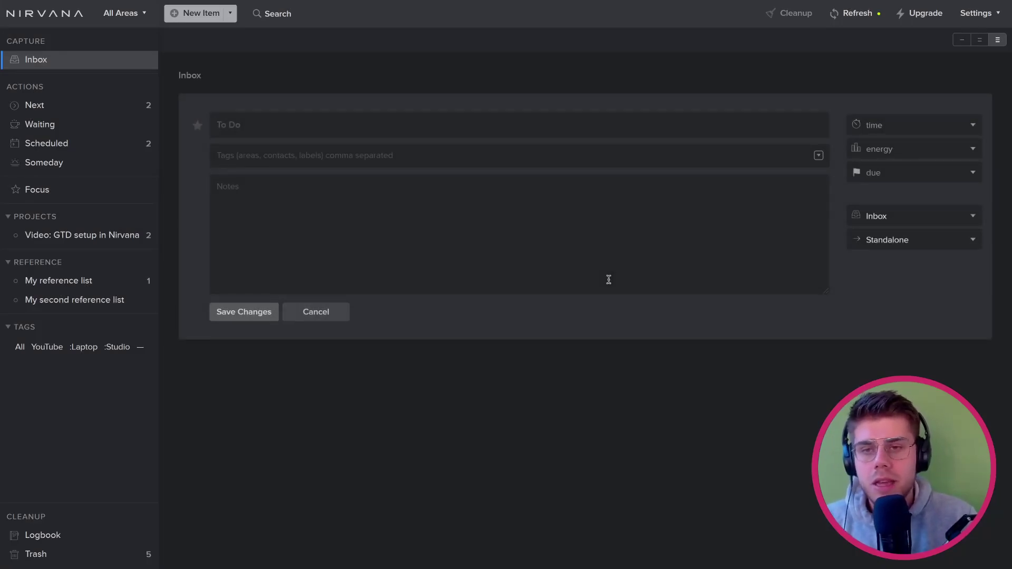
{"action": "type", "text": "Title"}
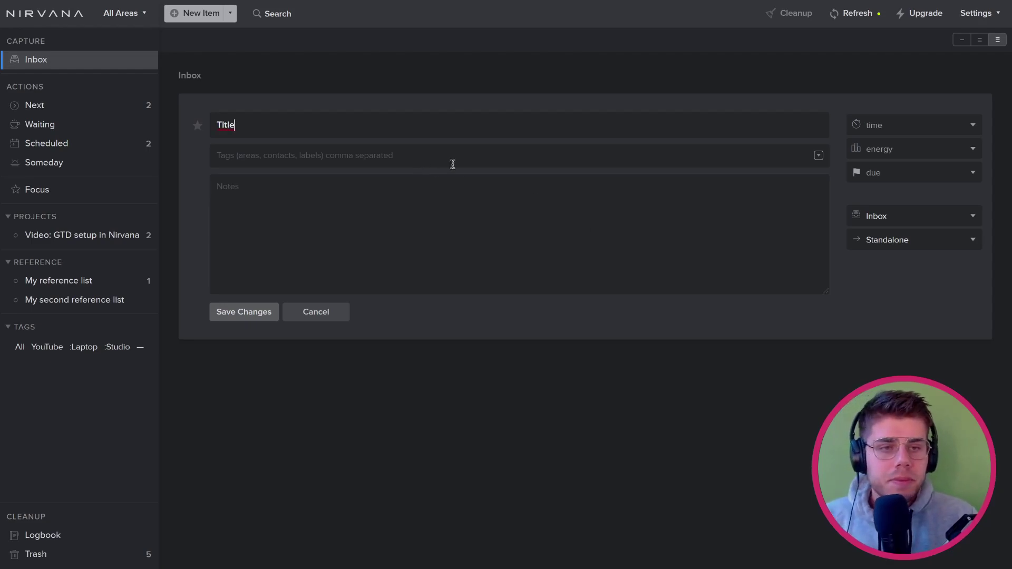
{"action": "left_click", "coordinate": [919, 130]}
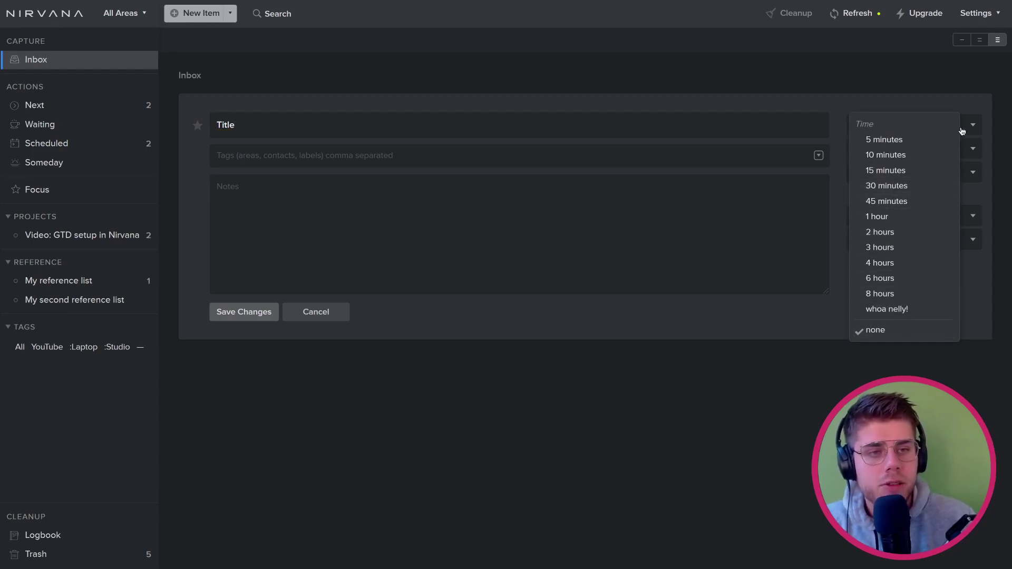
{"action": "left_click", "coordinate": [972, 150]}
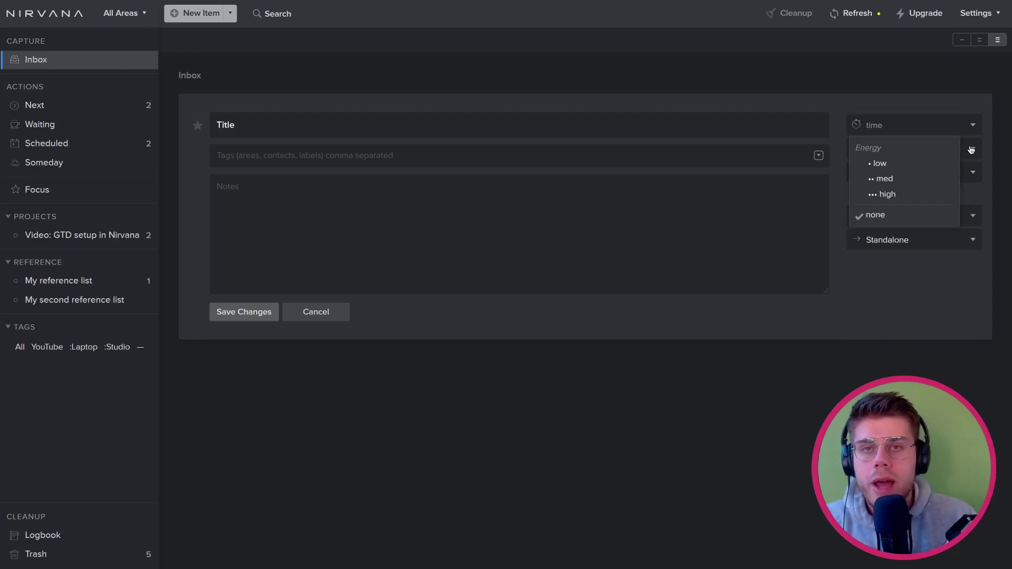
{"action": "left_click", "coordinate": [975, 177]}
{"action": "left_click", "coordinate": [975, 172]}
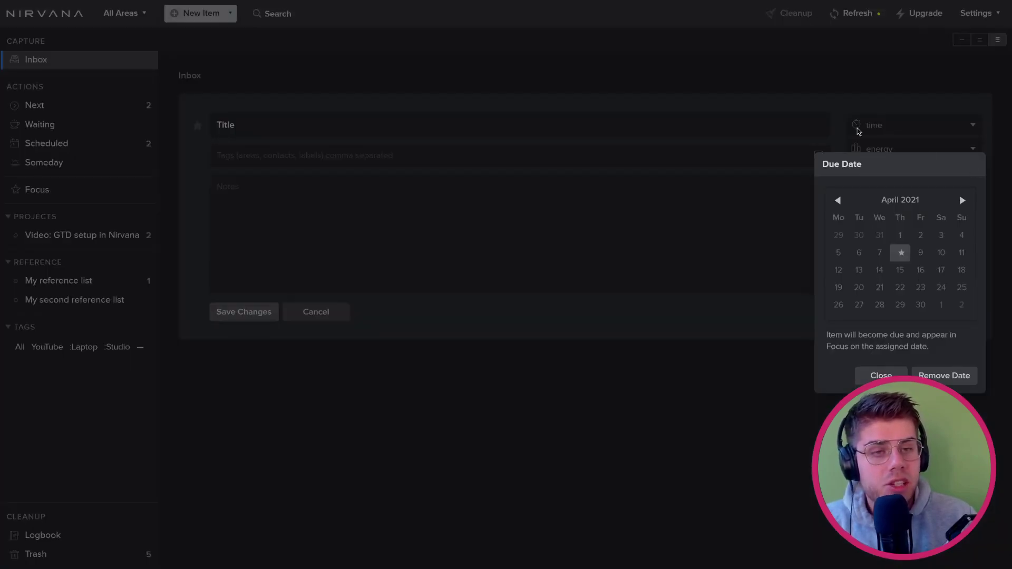
{"action": "left_click", "coordinate": [879, 375]}
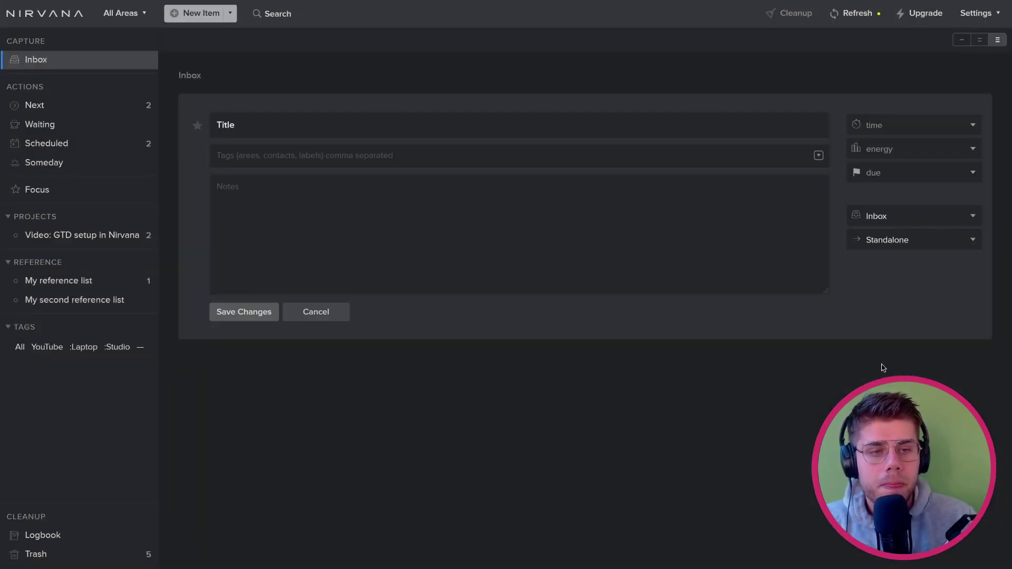
{"action": "left_click", "coordinate": [941, 217]}
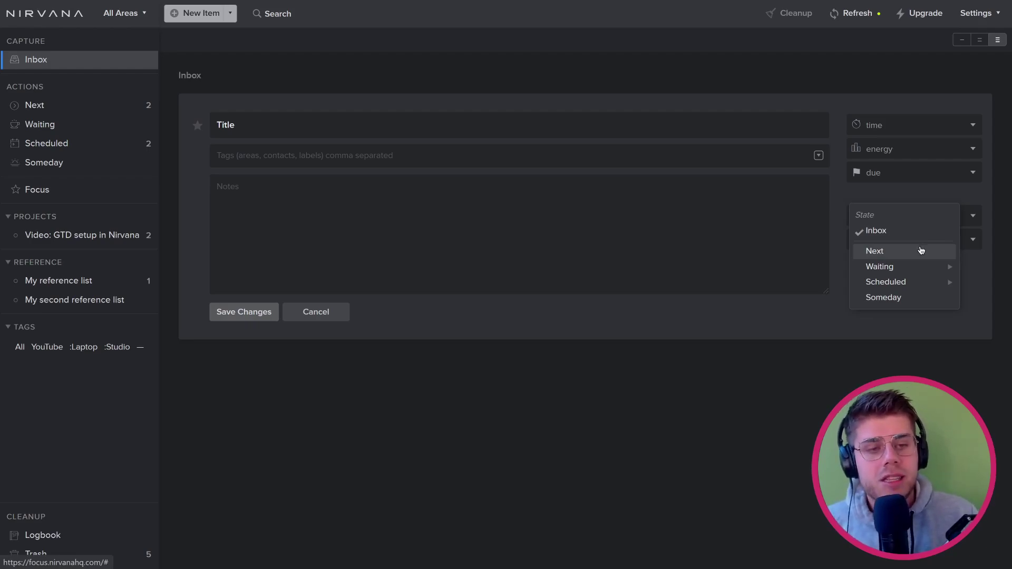
{"action": "mouse_move", "coordinate": [905, 266]}
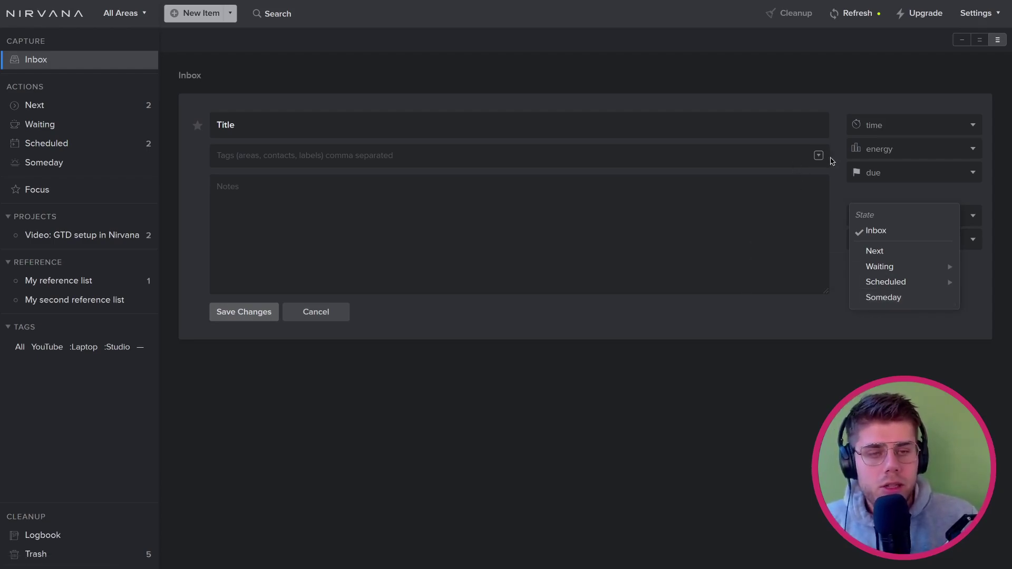
- Keep state as Inbox and browse the Areas, Contacts and Labels tag lists without applying any
{"action": "left_click", "coordinate": [832, 160]}
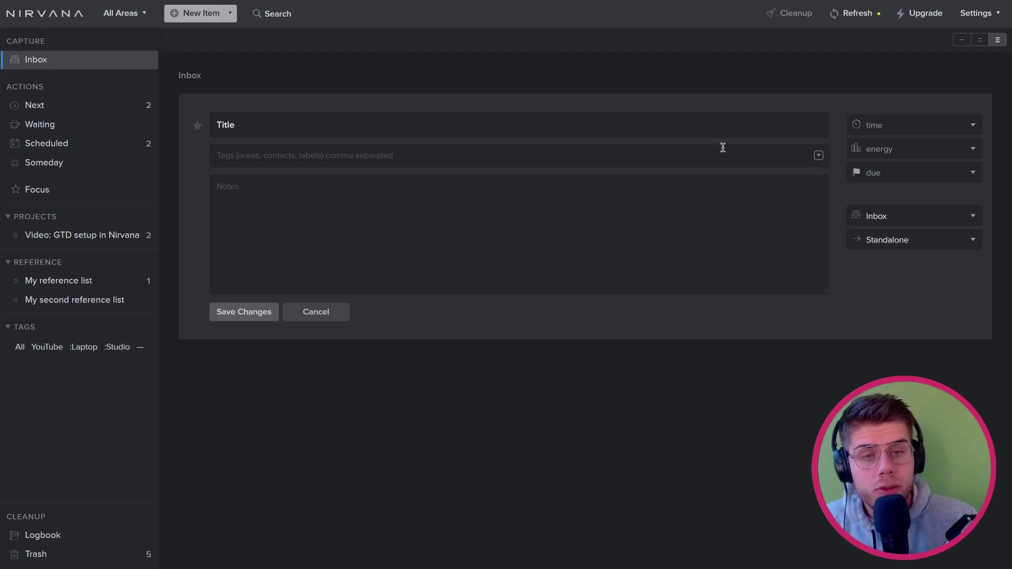
{"action": "left_click", "coordinate": [820, 157]}
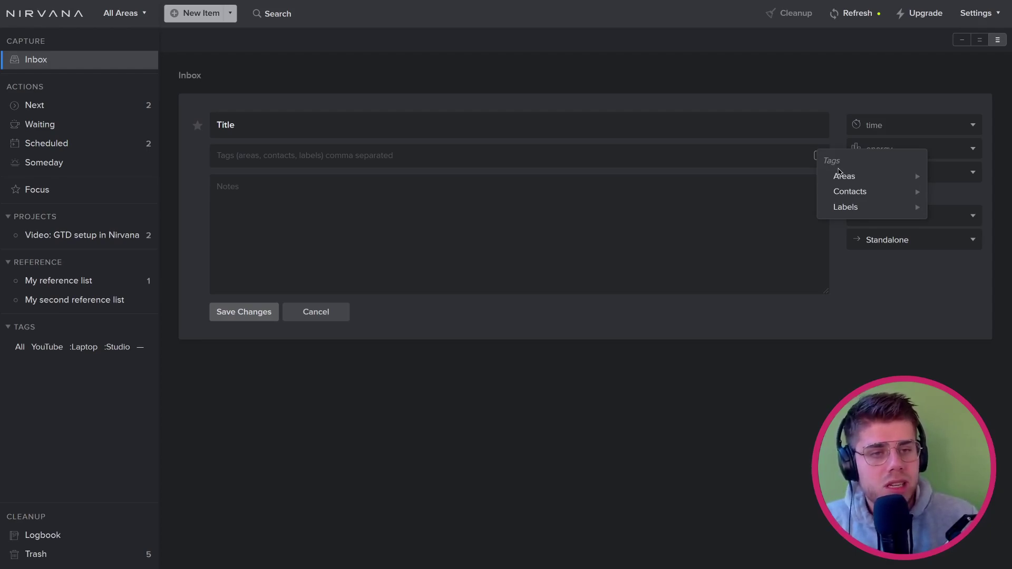
{"action": "left_click", "coordinate": [844, 177]}
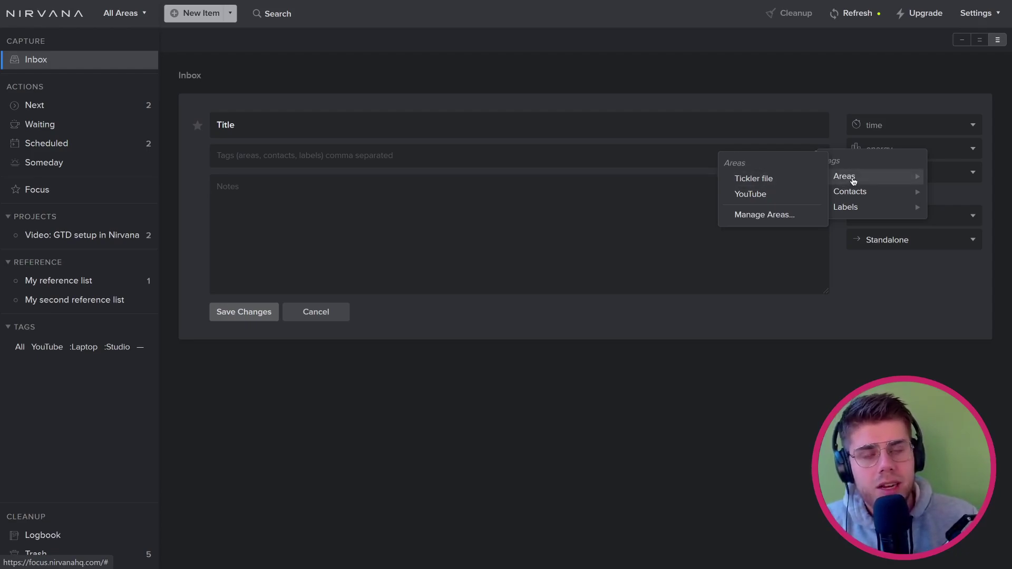
{"action": "mouse_move", "coordinate": [854, 195]}
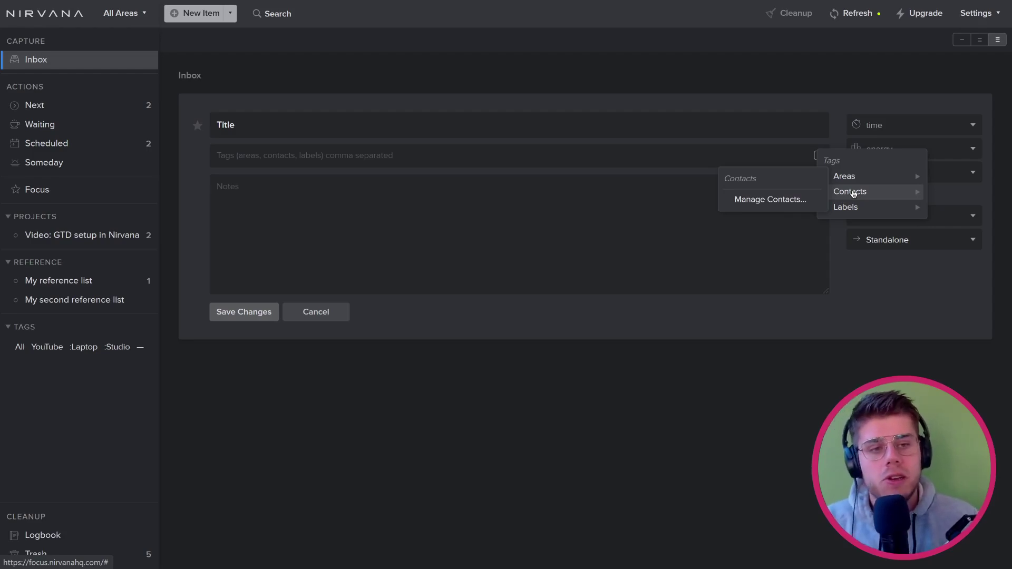
{"action": "mouse_move", "coordinate": [852, 210]}
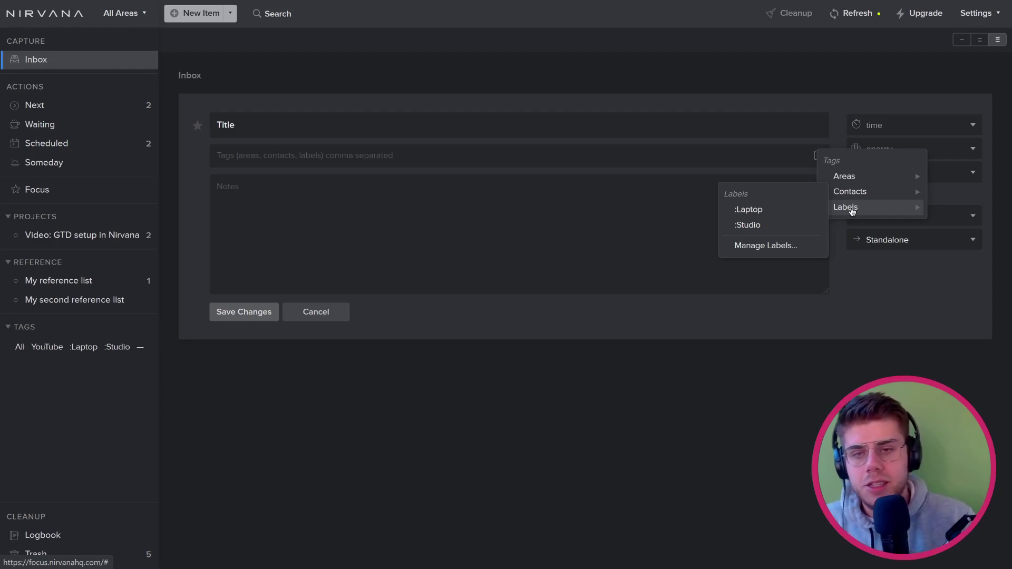
- Save 'Title' to the Inbox, then reopen it to check time and state options and cancel
{"action": "left_click", "coordinate": [304, 228]}
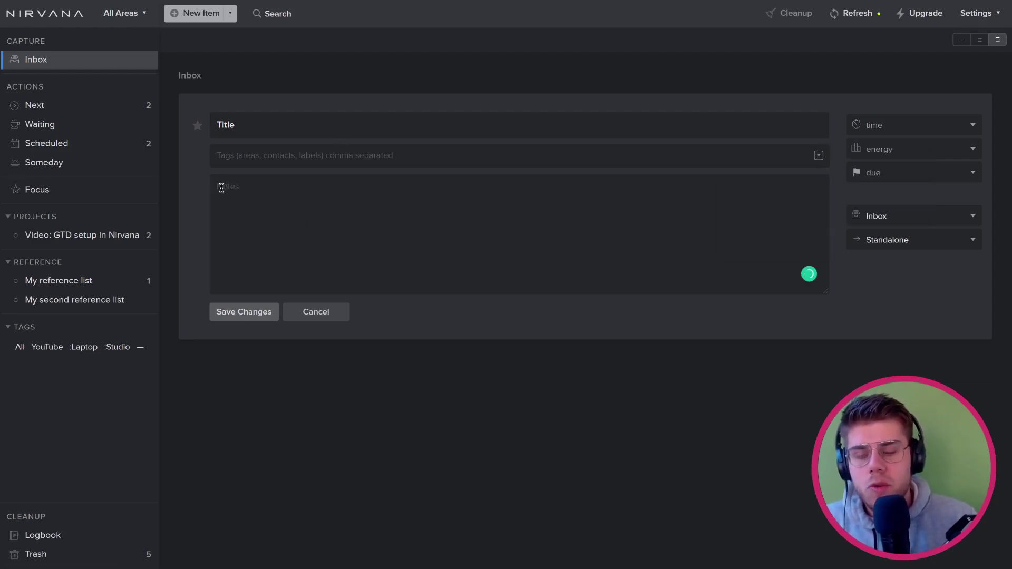
{"action": "left_click", "coordinate": [262, 309]}
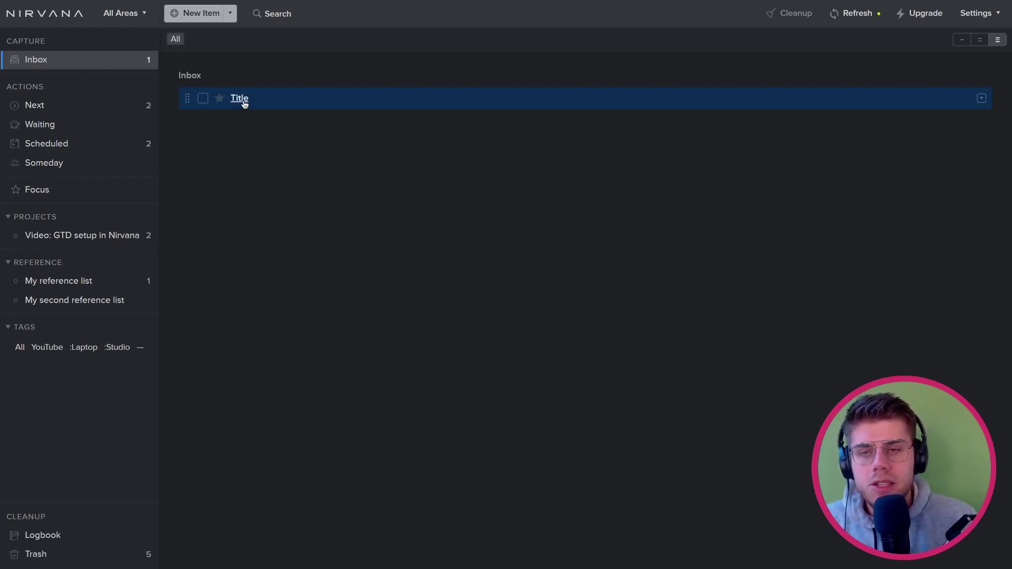
{"action": "left_click", "coordinate": [244, 103]}
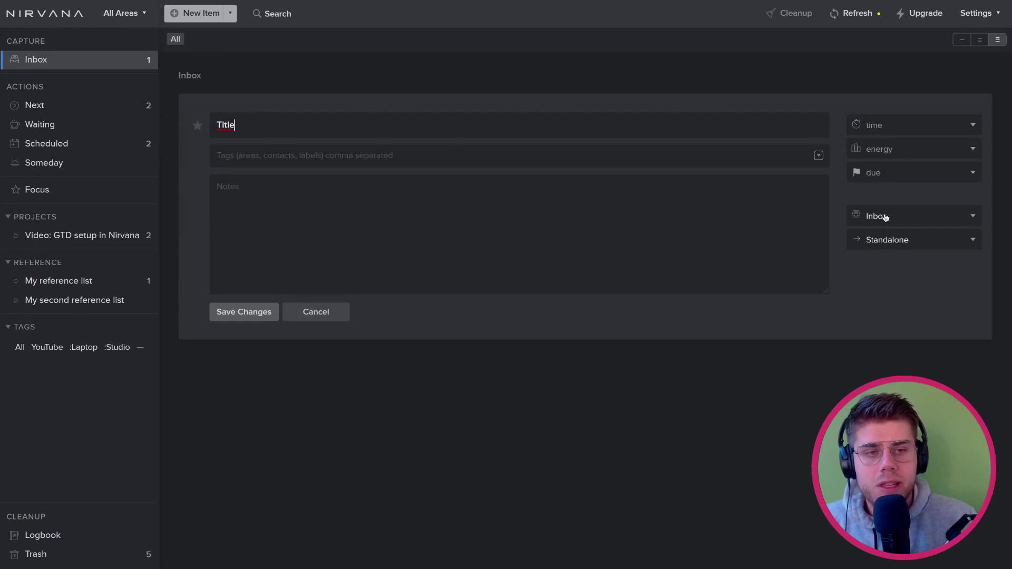
{"action": "left_click", "coordinate": [897, 129]}
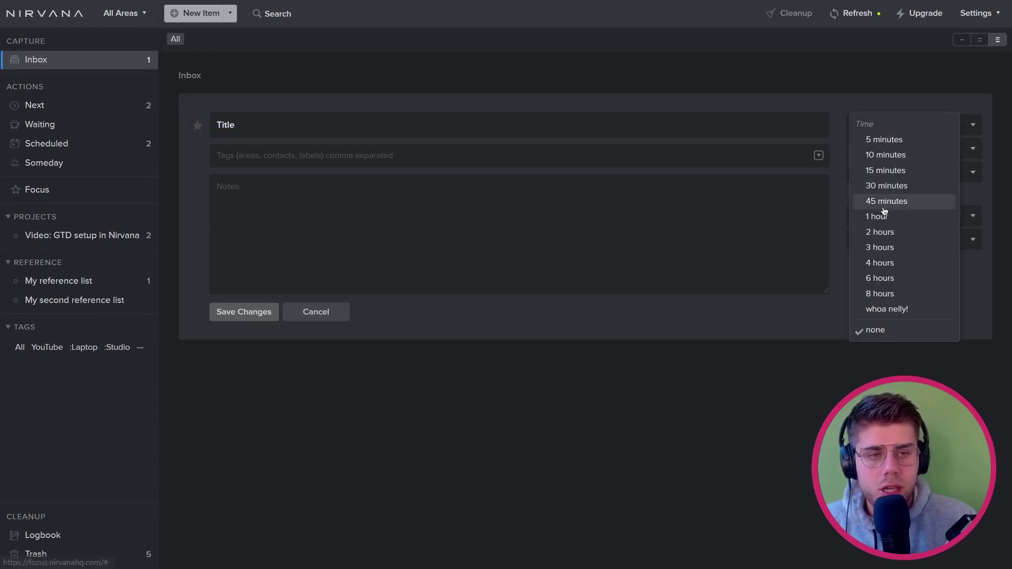
{"action": "left_click", "coordinate": [841, 228]}
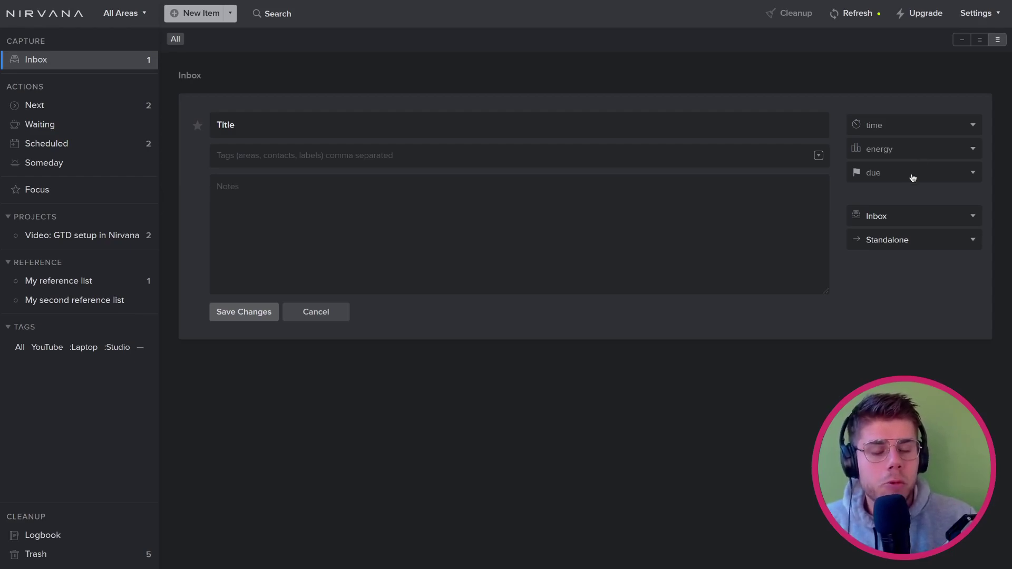
{"action": "left_click", "coordinate": [904, 216]}
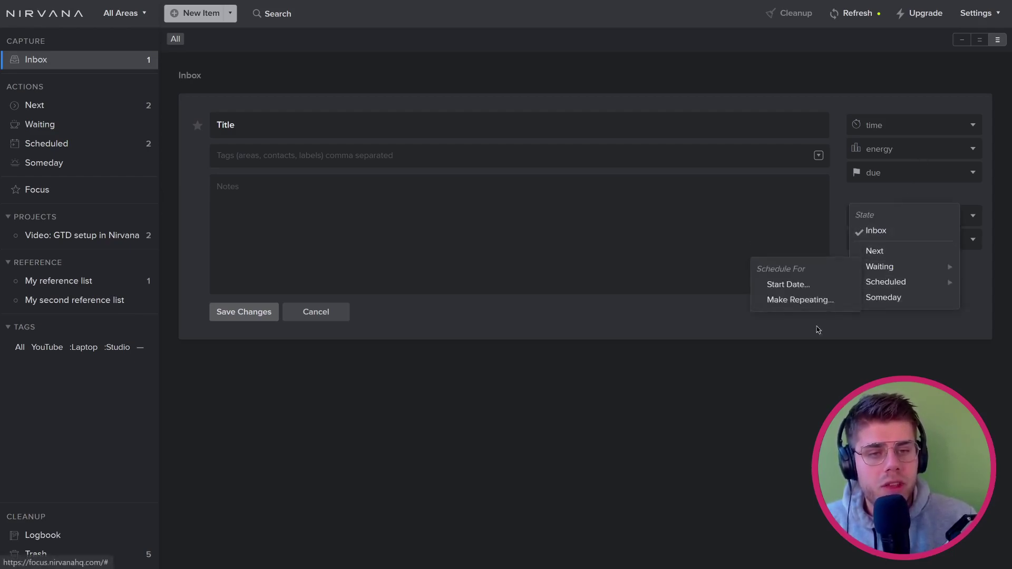
{"action": "left_click", "coordinate": [313, 322]}
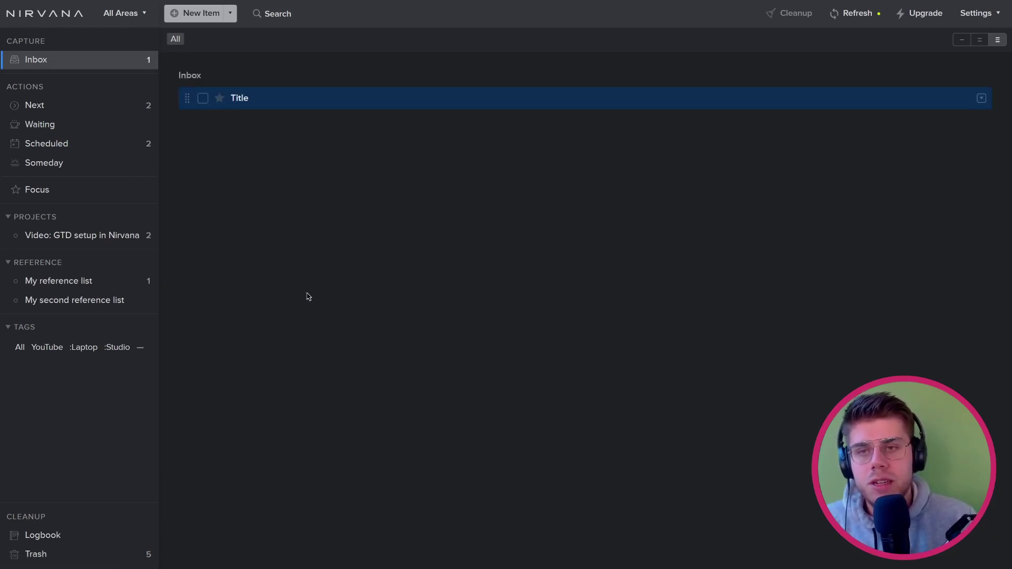
- Filter the Next actions list to :Studio, after briefly trying :Laptop and the energy filter
{"action": "left_click", "coordinate": [78, 105]}
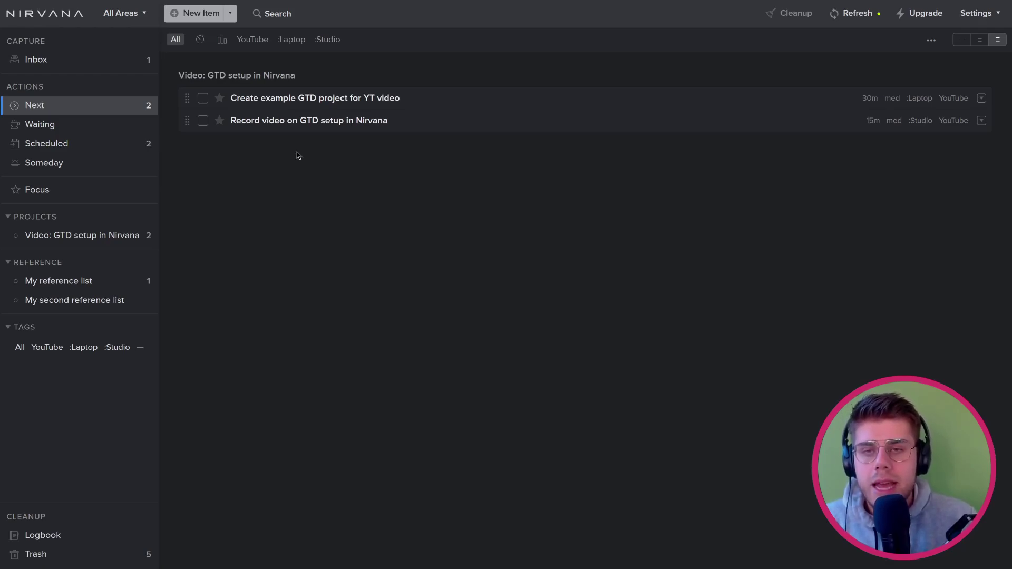
{"action": "left_click", "coordinate": [331, 42]}
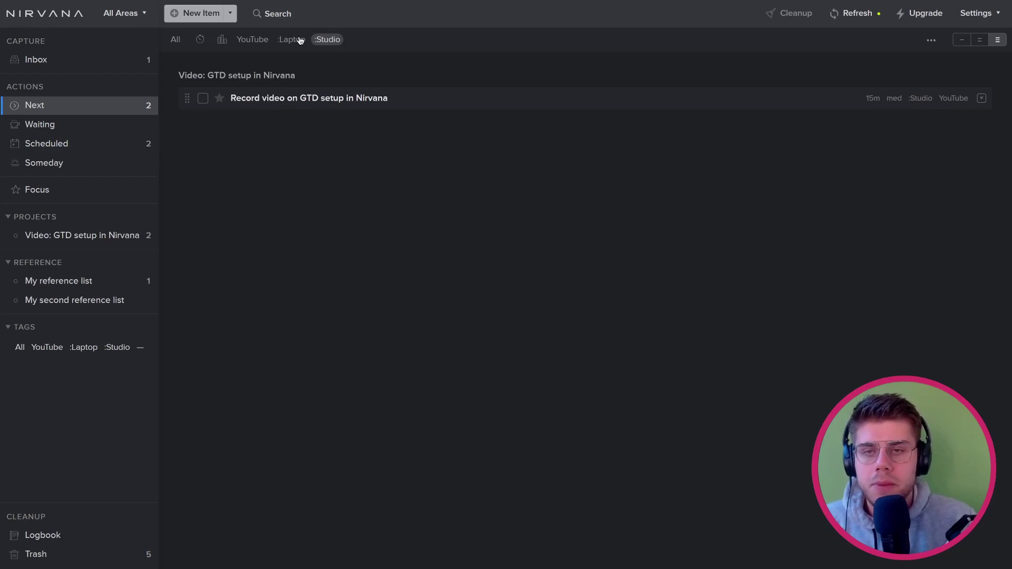
{"action": "left_click", "coordinate": [293, 40]}
{"action": "left_click", "coordinate": [325, 41]}
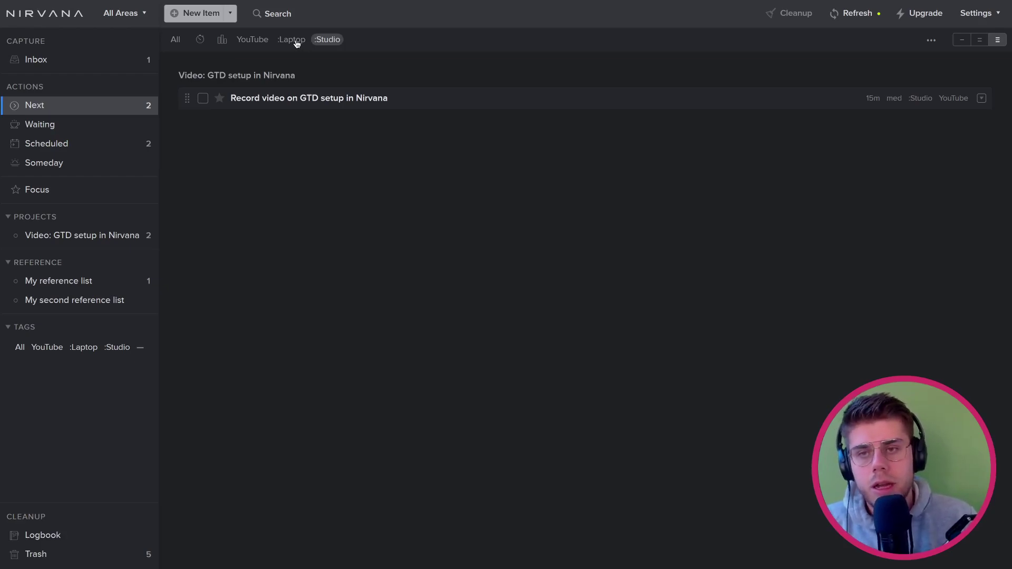
{"action": "left_click", "coordinate": [222, 41]}
{"action": "left_click", "coordinate": [223, 42]}
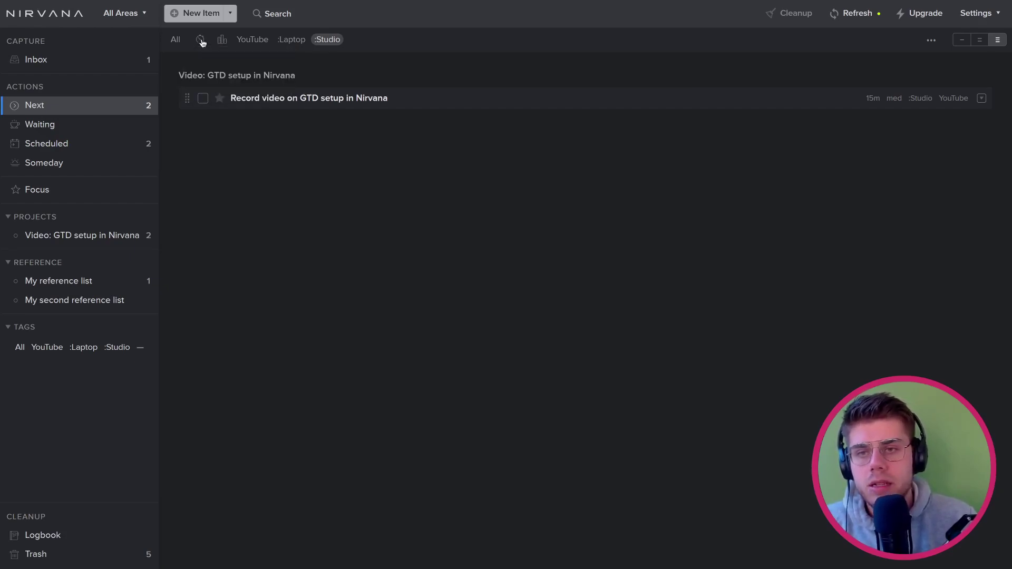
{"action": "mouse_move", "coordinate": [199, 43]}
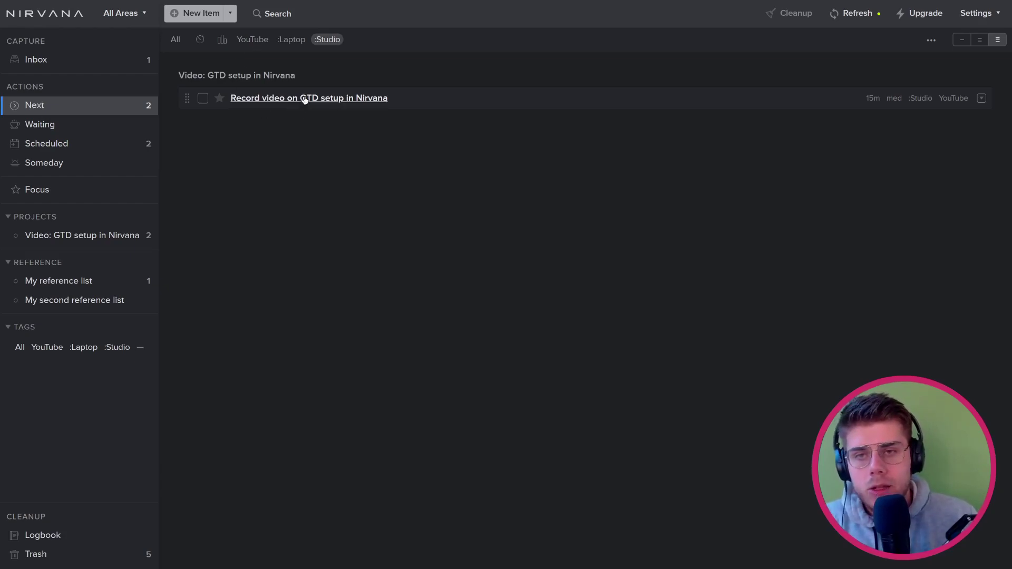
- Filter by YouTube, open the Video: GTD setup in Nirvana project and mark its first task done
{"action": "left_click", "coordinate": [251, 43]}
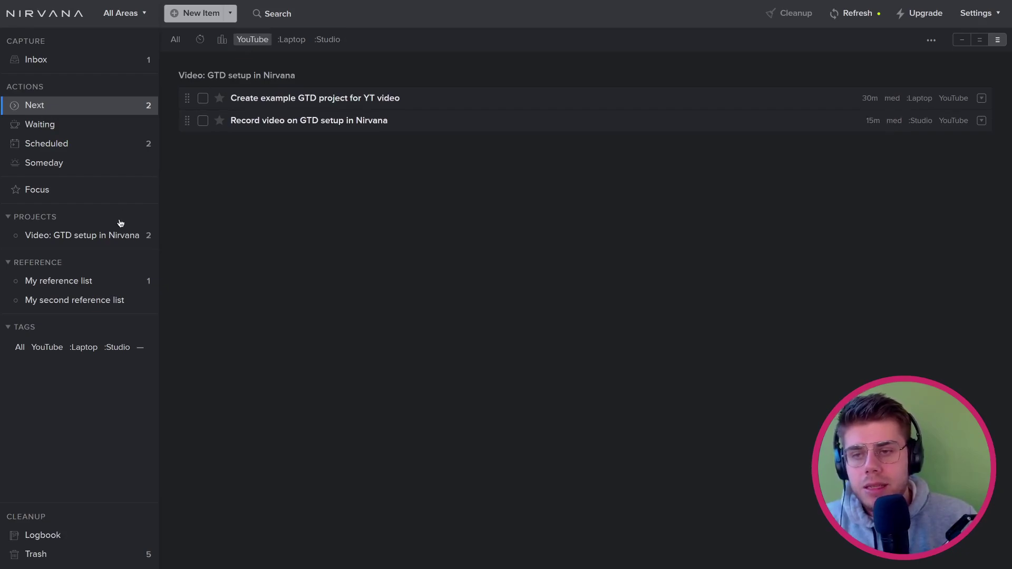
{"action": "left_click", "coordinate": [105, 238]}
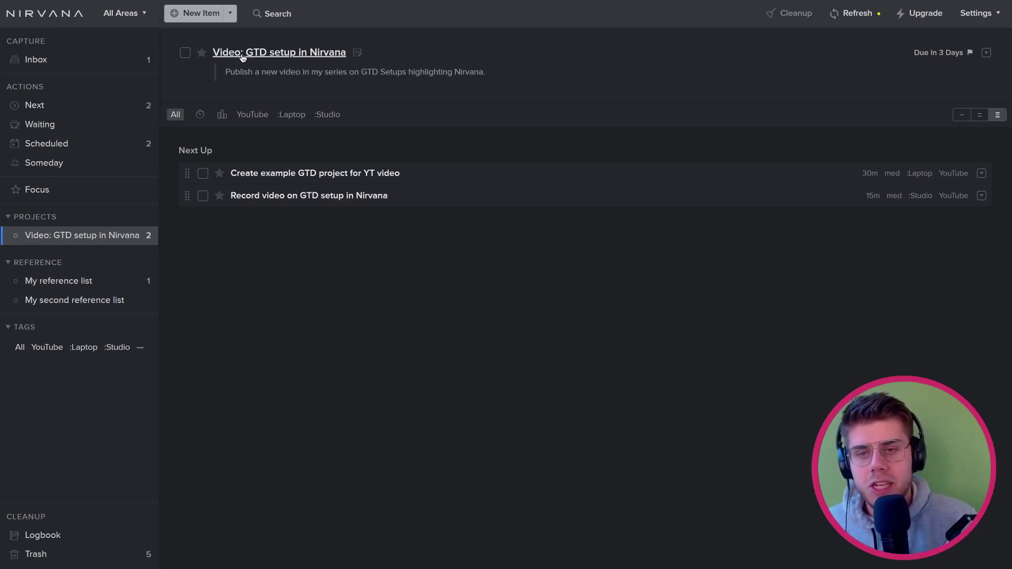
{"action": "left_click", "coordinate": [203, 175]}
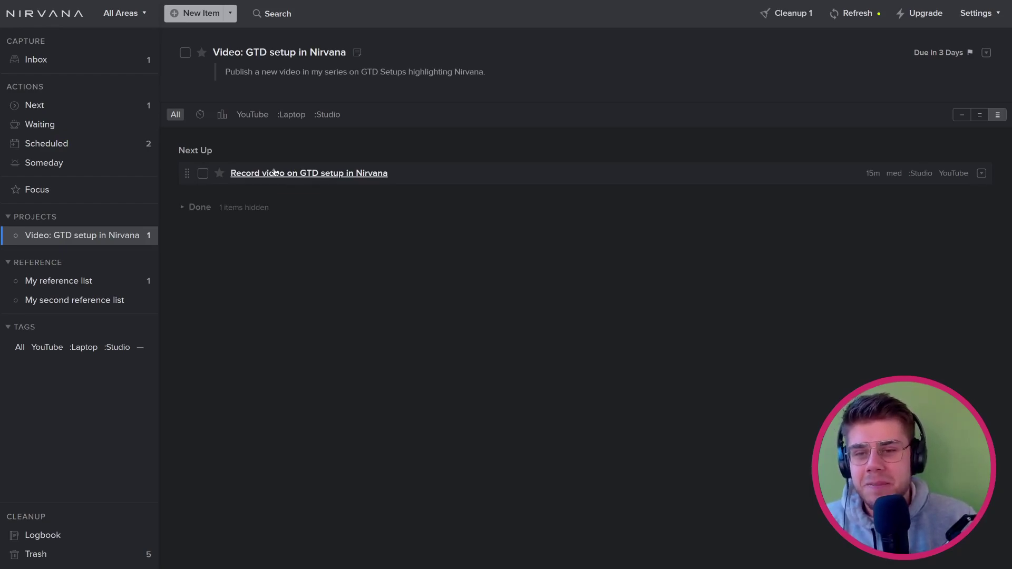
{"action": "left_click", "coordinate": [187, 207]}
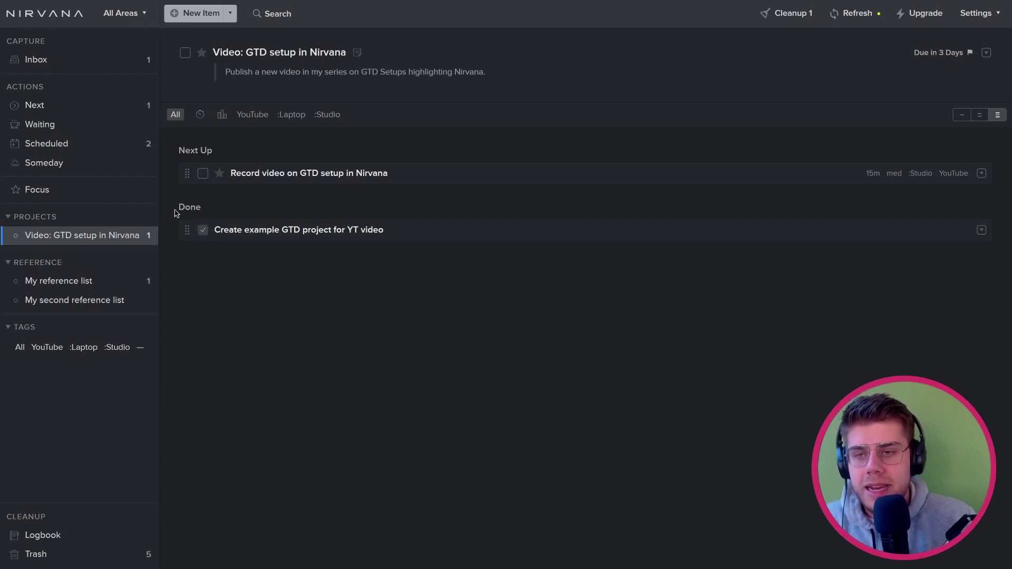
- Return to the project and mark 'Create example GTD project for YT video' as not done again
{"action": "left_click", "coordinate": [72, 108]}
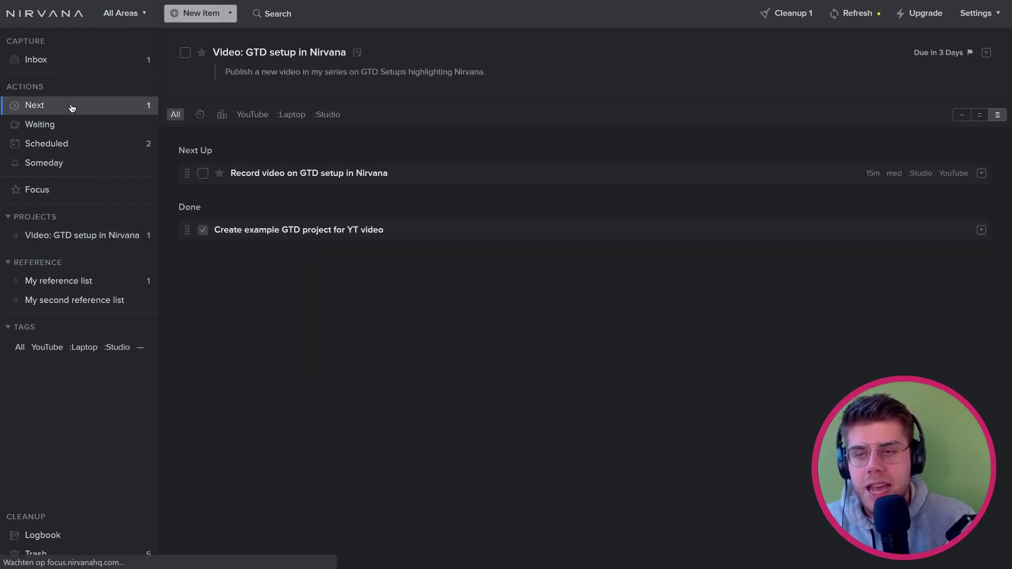
{"action": "left_click", "coordinate": [58, 237]}
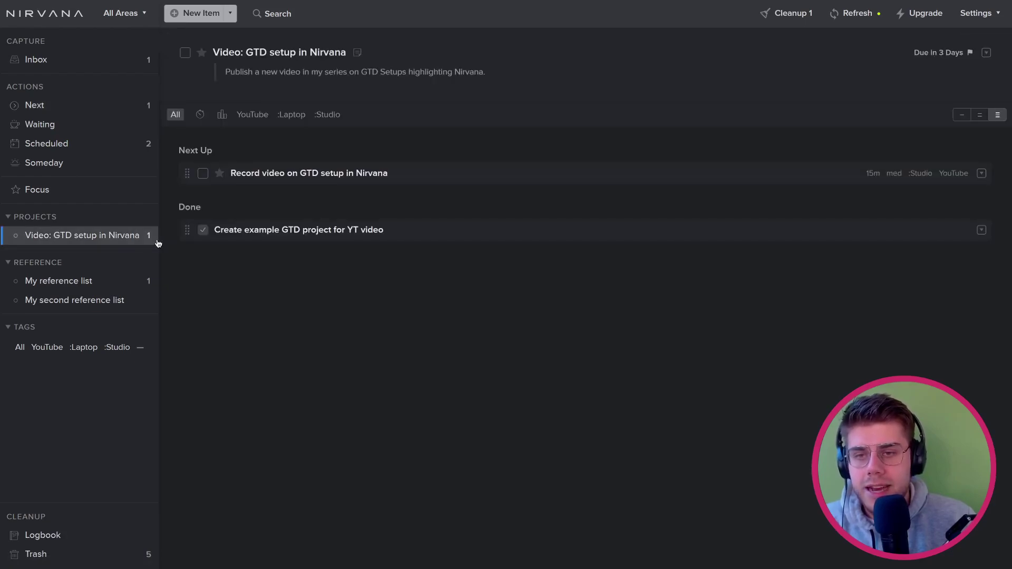
{"action": "left_click", "coordinate": [203, 230]}
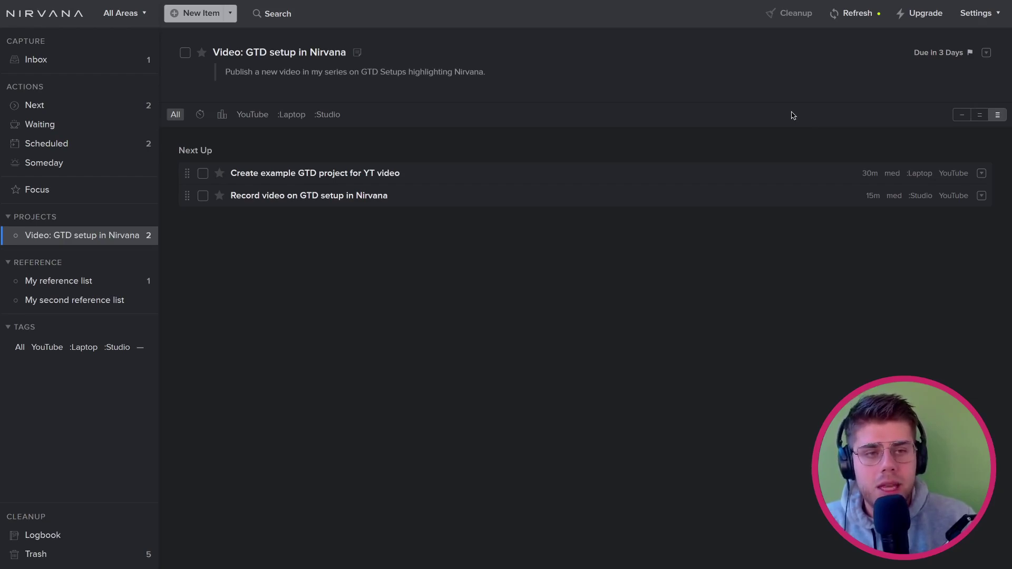
{"action": "left_click", "coordinate": [279, 52]}
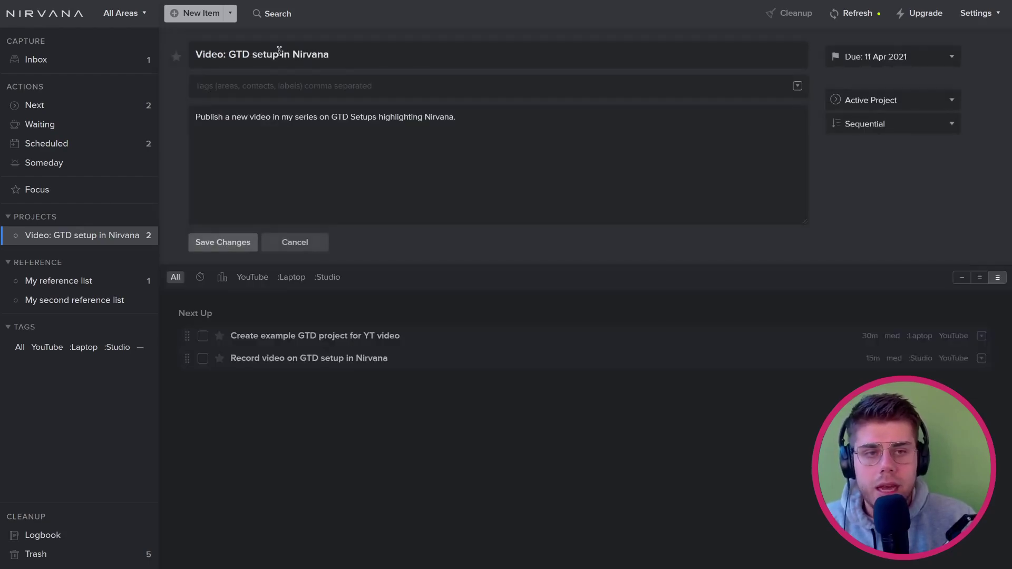
{"action": "left_click", "coordinate": [882, 129]}
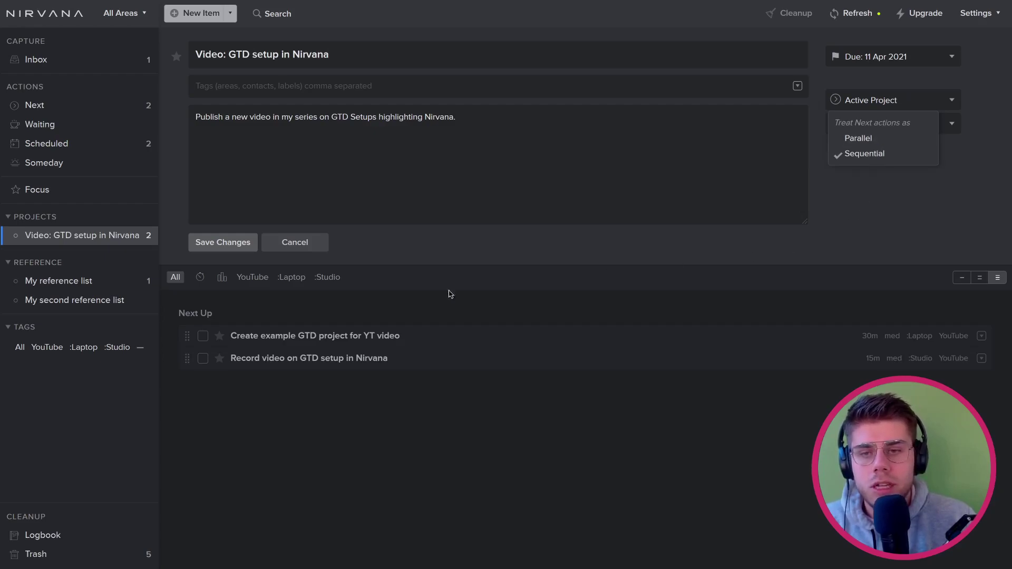
{"action": "left_click", "coordinate": [318, 250]}
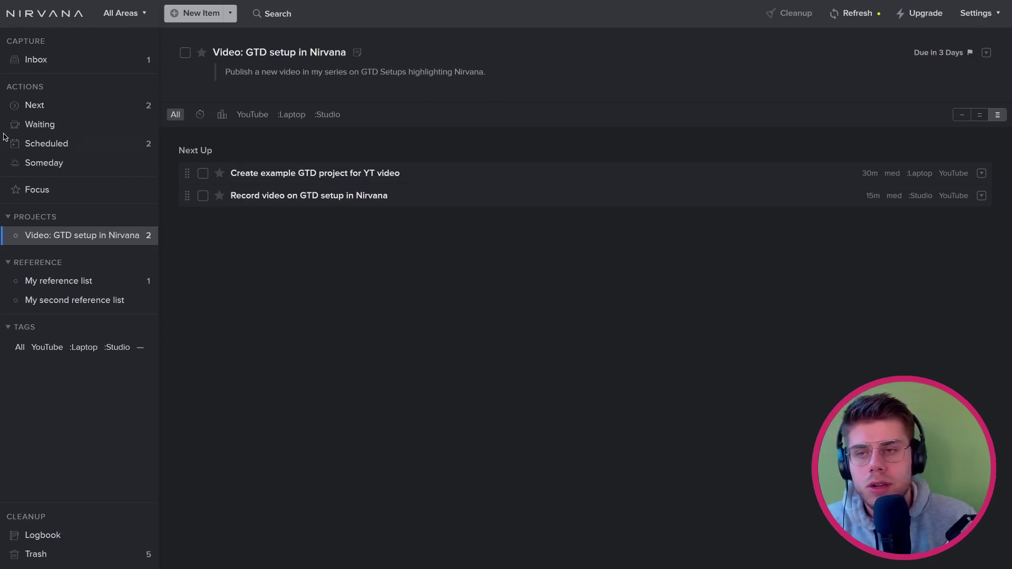
{"action": "left_click", "coordinate": [56, 108]}
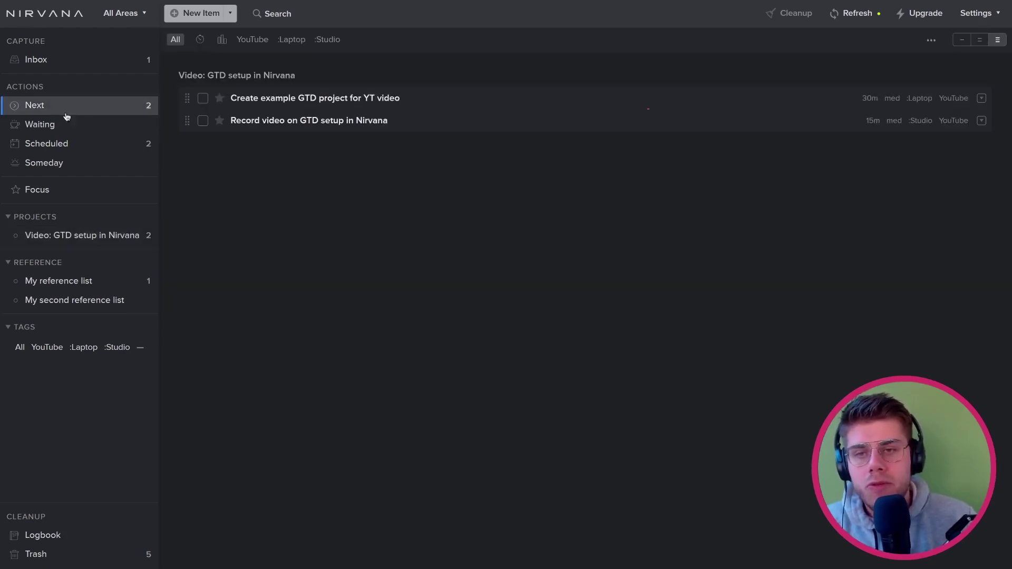
{"action": "left_click", "coordinate": [62, 237]}
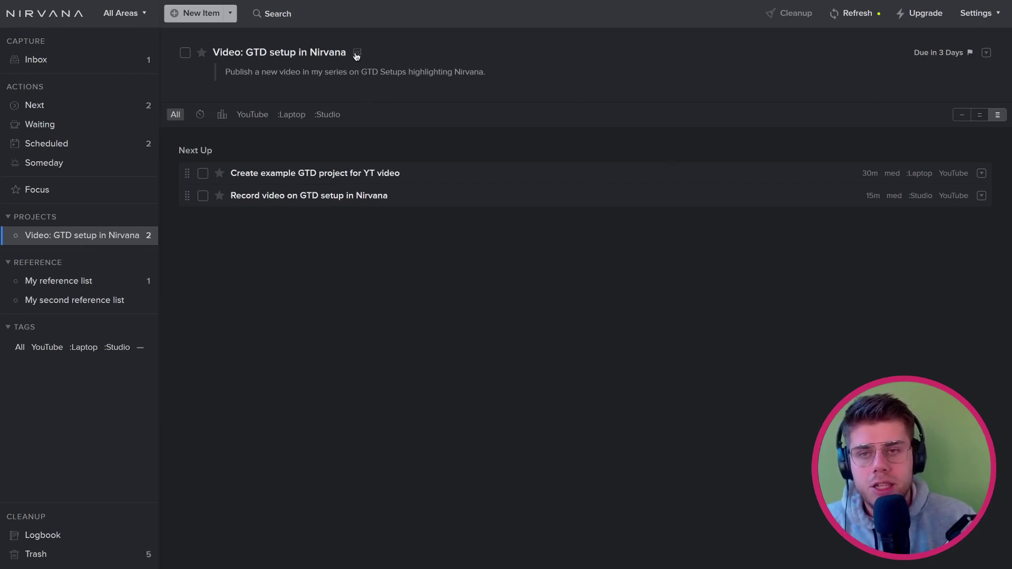
- Open the project details, try Parallel ordering and the status menu, then cancel without saving
{"action": "left_click", "coordinate": [337, 55]}
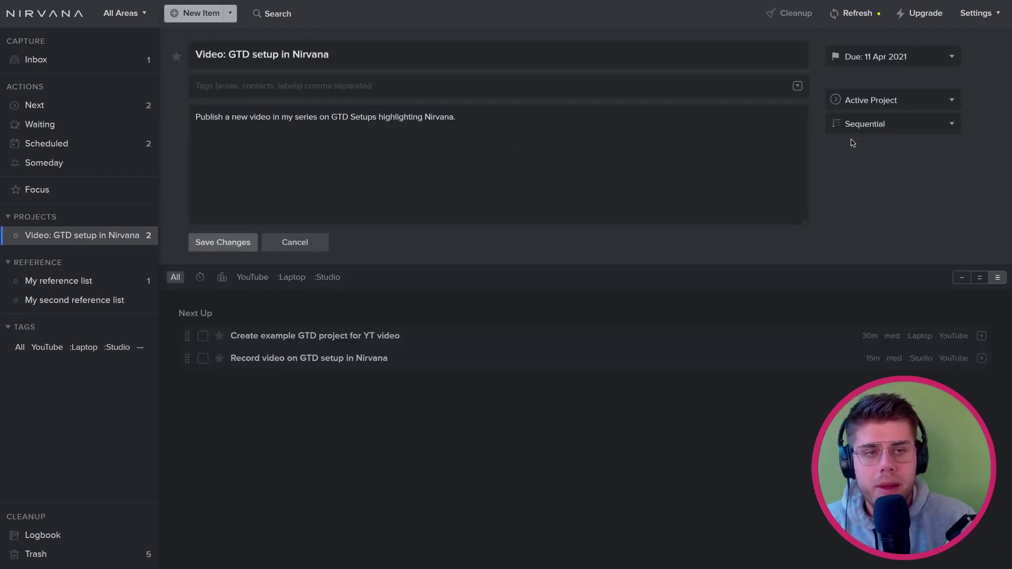
{"action": "left_click", "coordinate": [894, 128]}
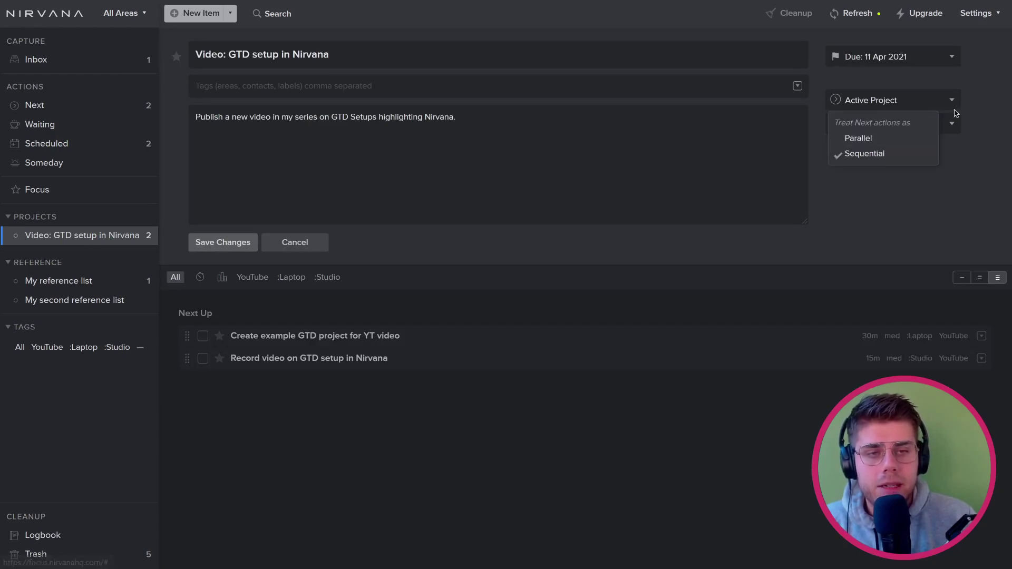
{"action": "left_click", "coordinate": [899, 138]}
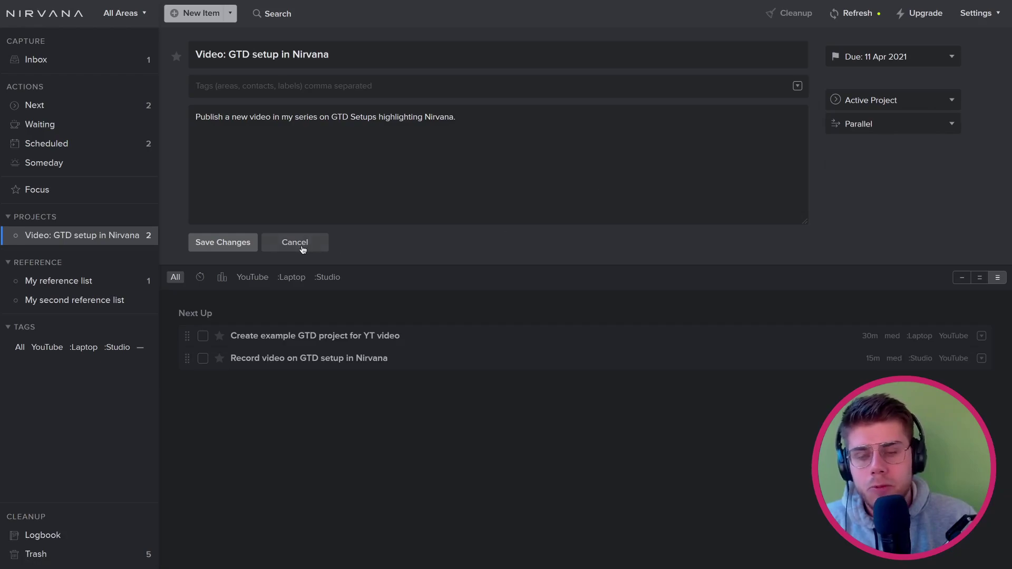
{"action": "left_click", "coordinate": [869, 127]}
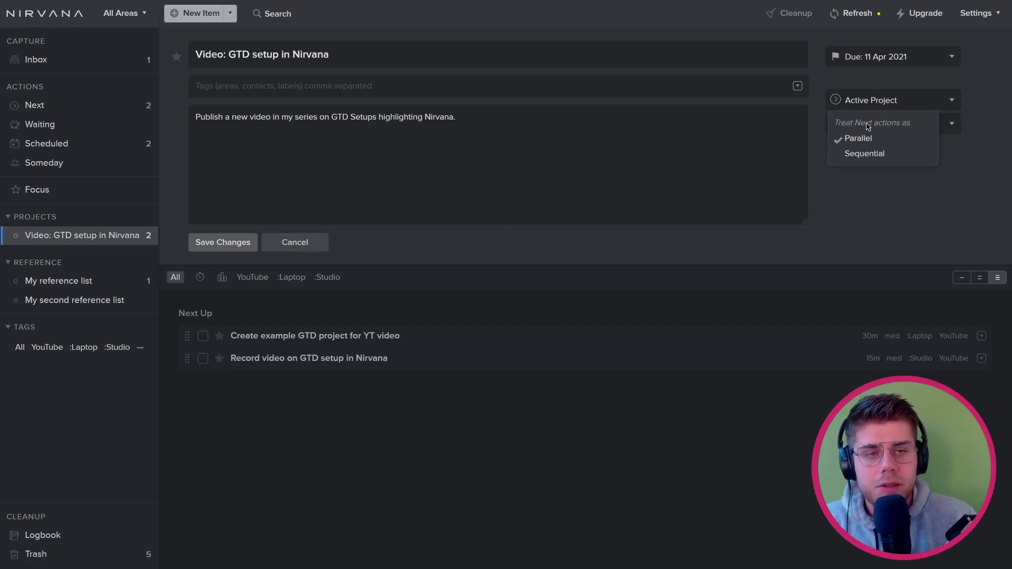
{"action": "left_click", "coordinate": [969, 125]}
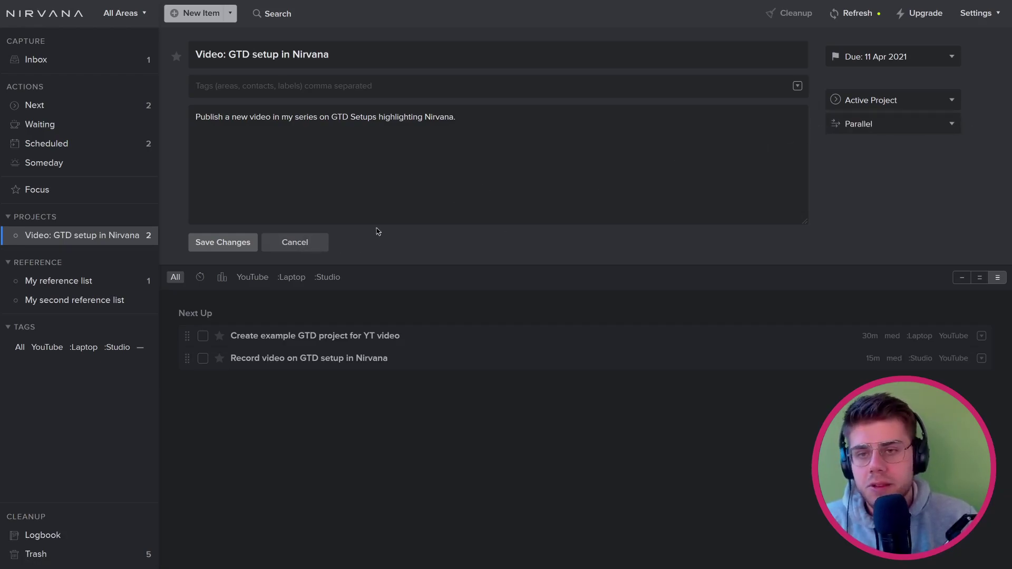
{"action": "left_click", "coordinate": [902, 100]}
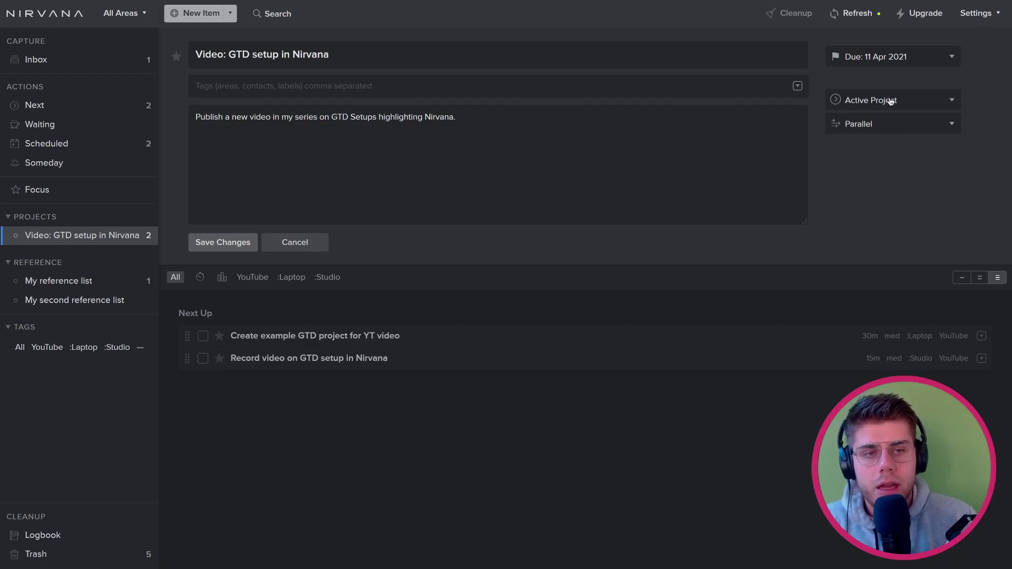
{"action": "left_click", "coordinate": [890, 101]}
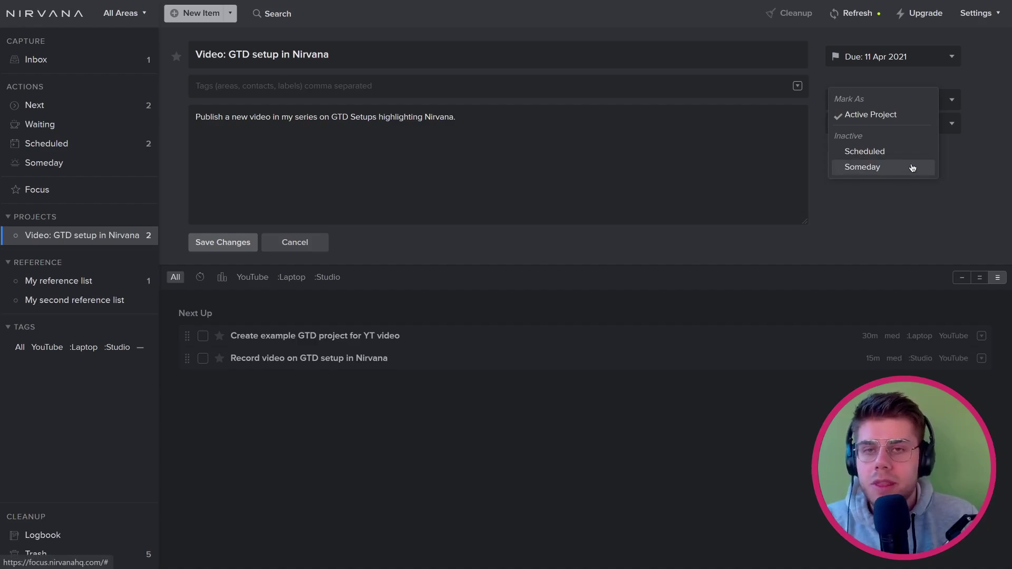
{"action": "left_click", "coordinate": [895, 197]}
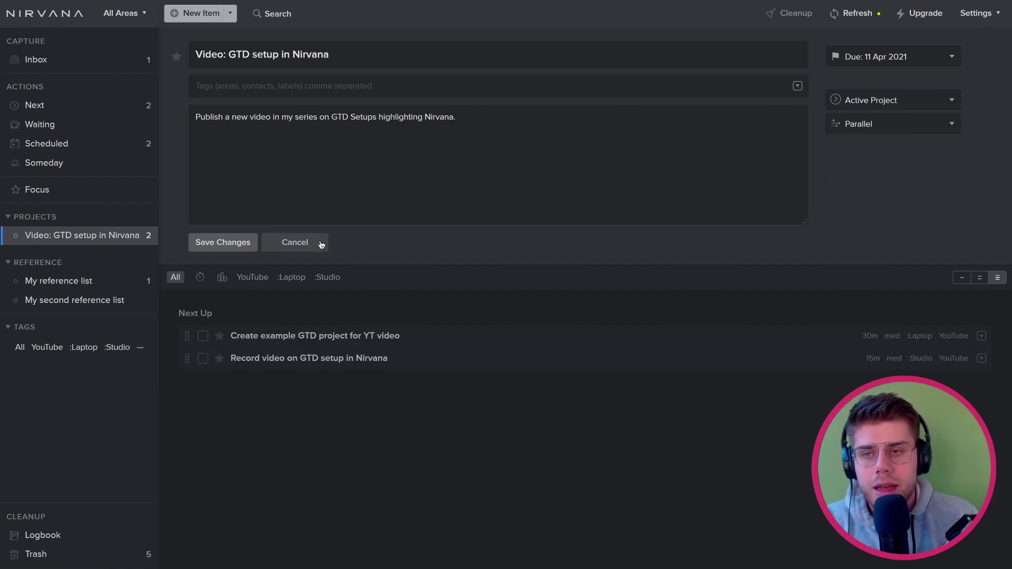
{"action": "left_click", "coordinate": [321, 244]}
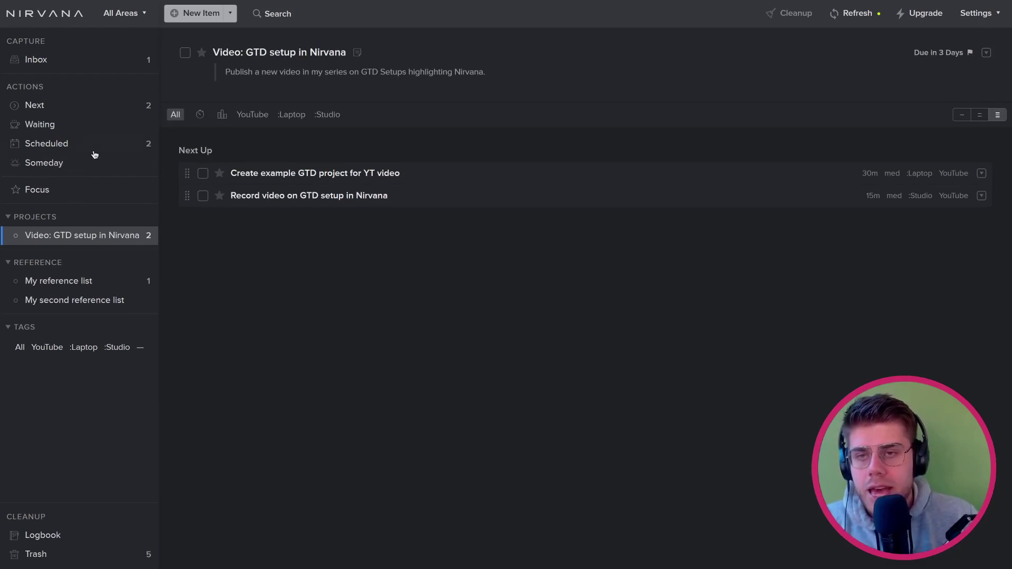
- Peek at the New Item types, then open the All Areas global filter list
{"action": "left_click", "coordinate": [231, 19]}
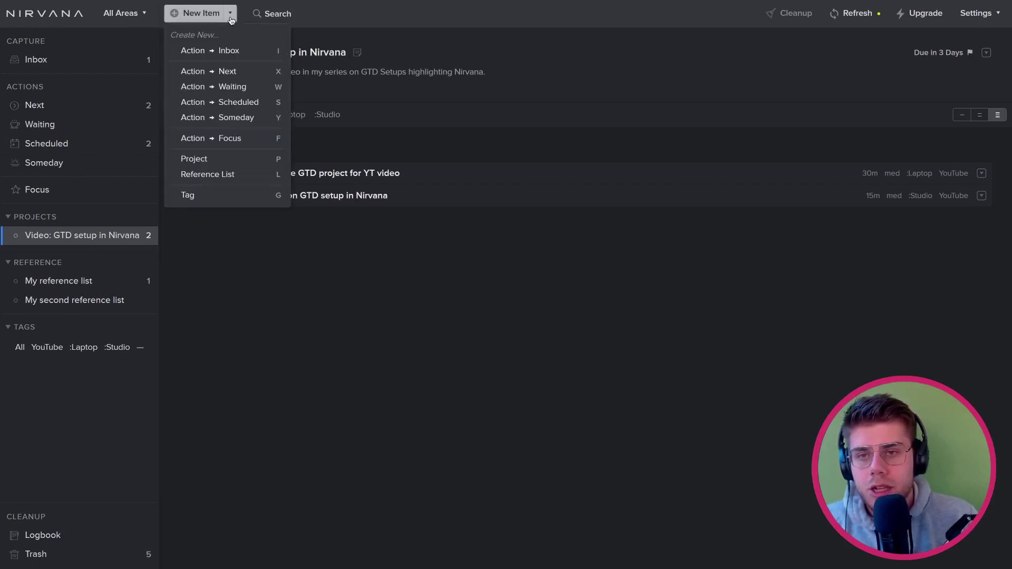
{"action": "left_click", "coordinate": [230, 19]}
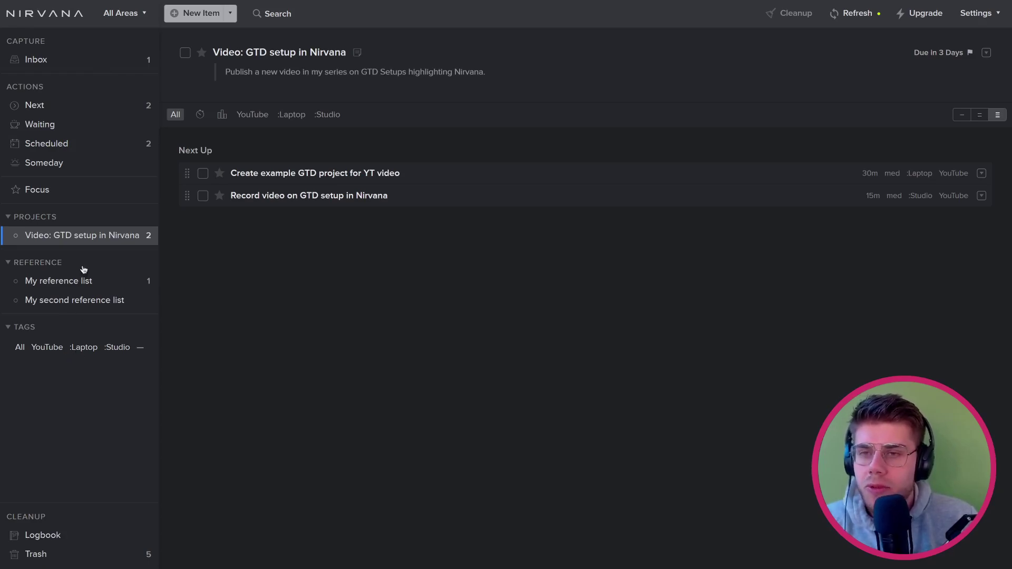
{"action": "left_click", "coordinate": [136, 15]}
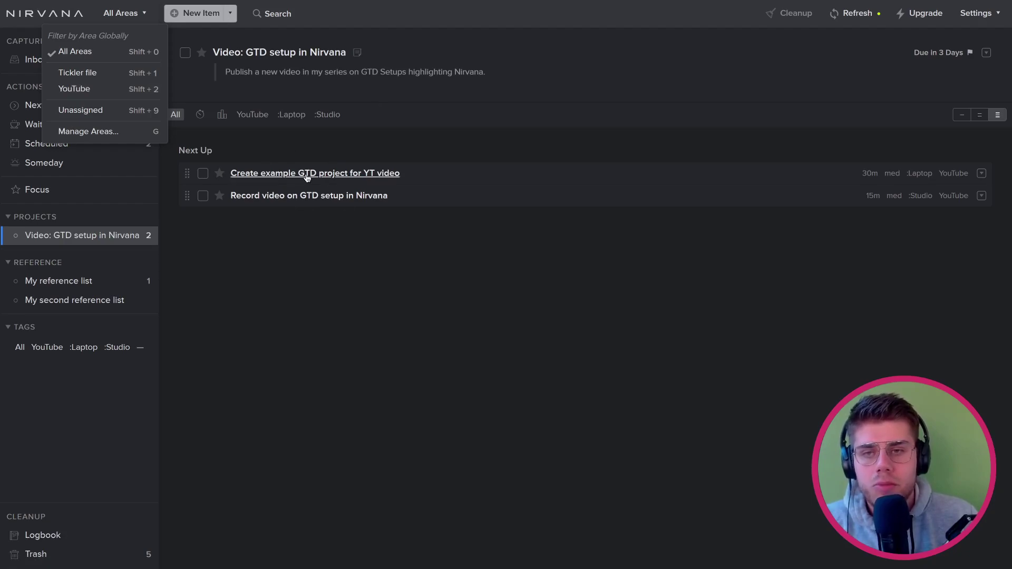
- Filter the workspace to the Tickler file area and view its Scheduled actions
{"action": "left_click", "coordinate": [114, 73]}
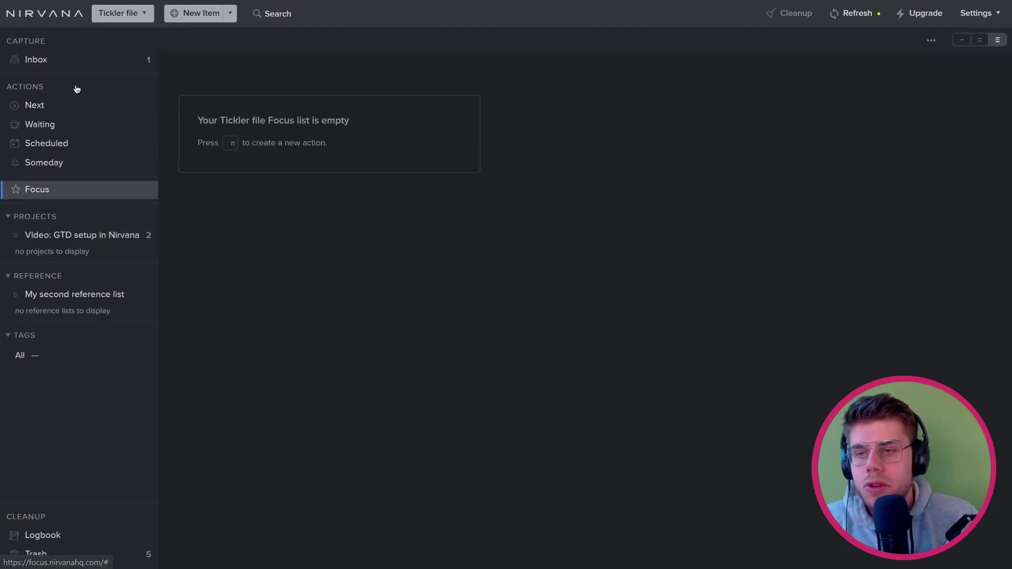
{"action": "left_click", "coordinate": [61, 143]}
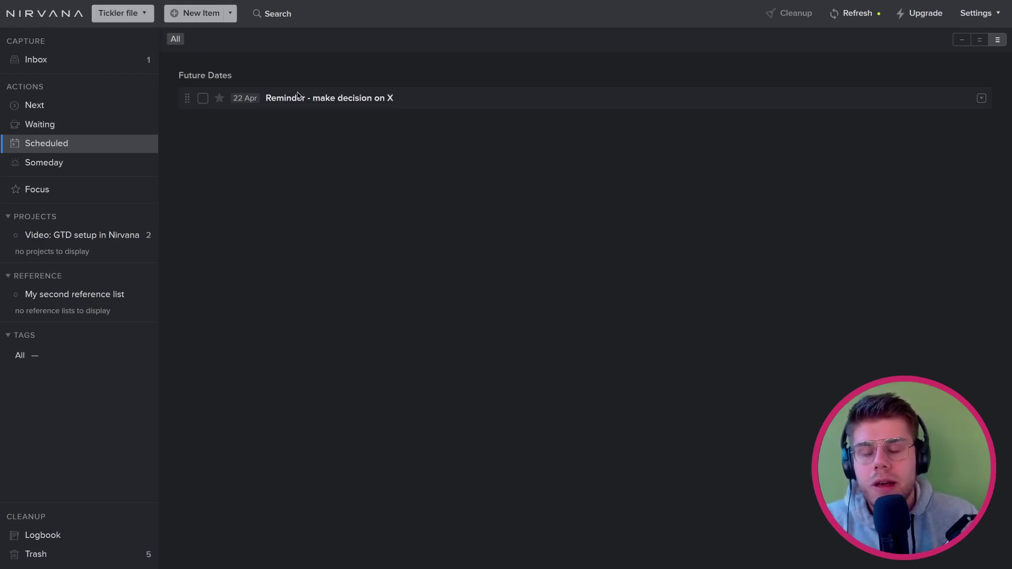
{"action": "left_click", "coordinate": [141, 18]}
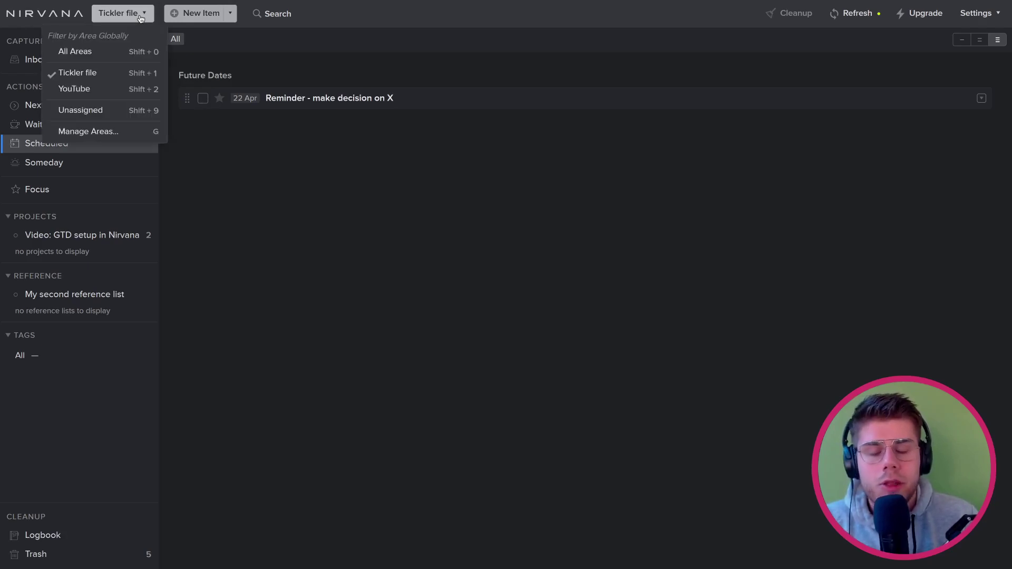
{"action": "left_click", "coordinate": [139, 14]}
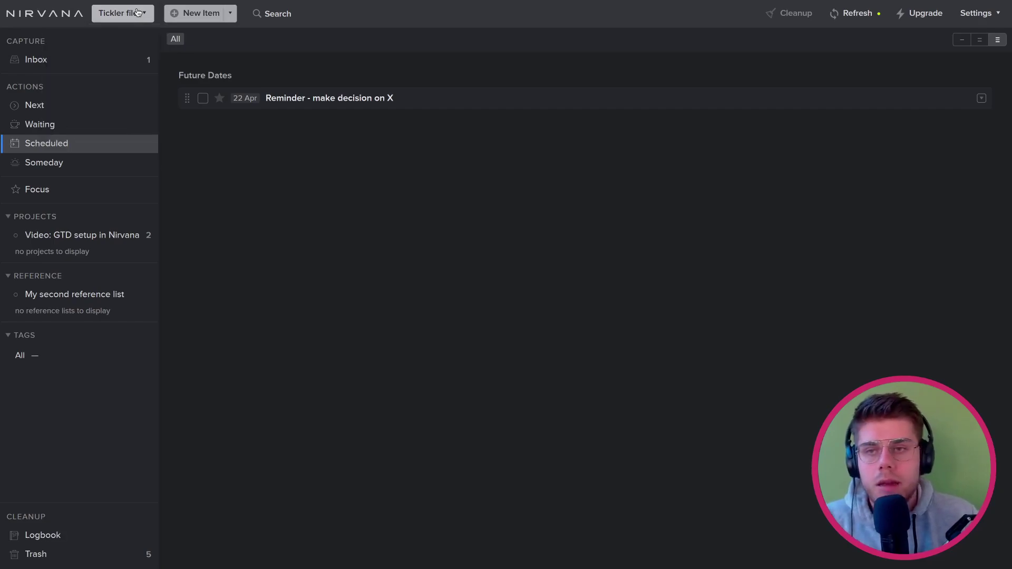
{"action": "left_click", "coordinate": [138, 13]}
{"action": "left_click", "coordinate": [121, 17]}
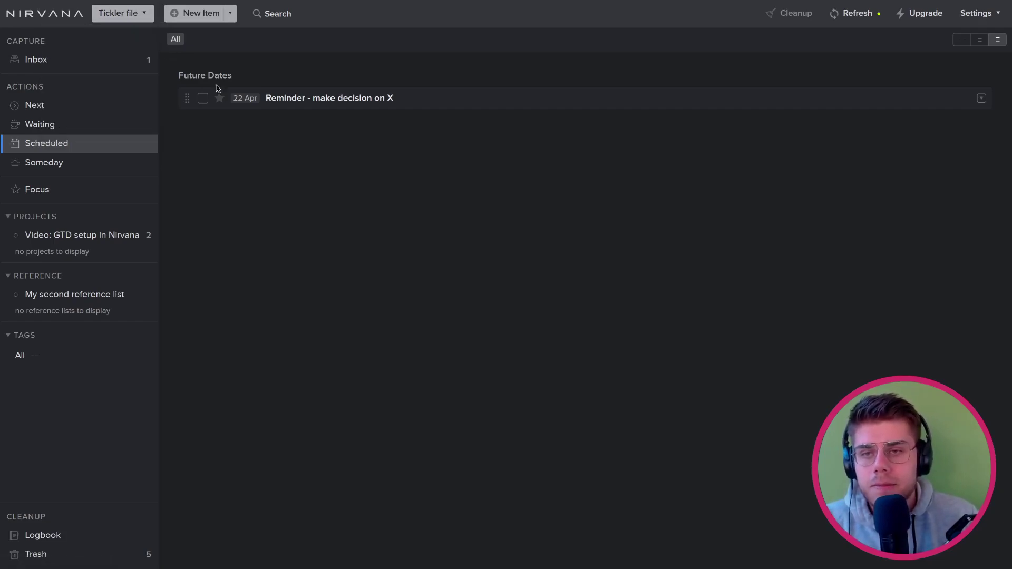
- Switch the area filter to All Areas and back to Tickler file
{"action": "left_click", "coordinate": [147, 22]}
{"action": "left_click", "coordinate": [125, 49]}
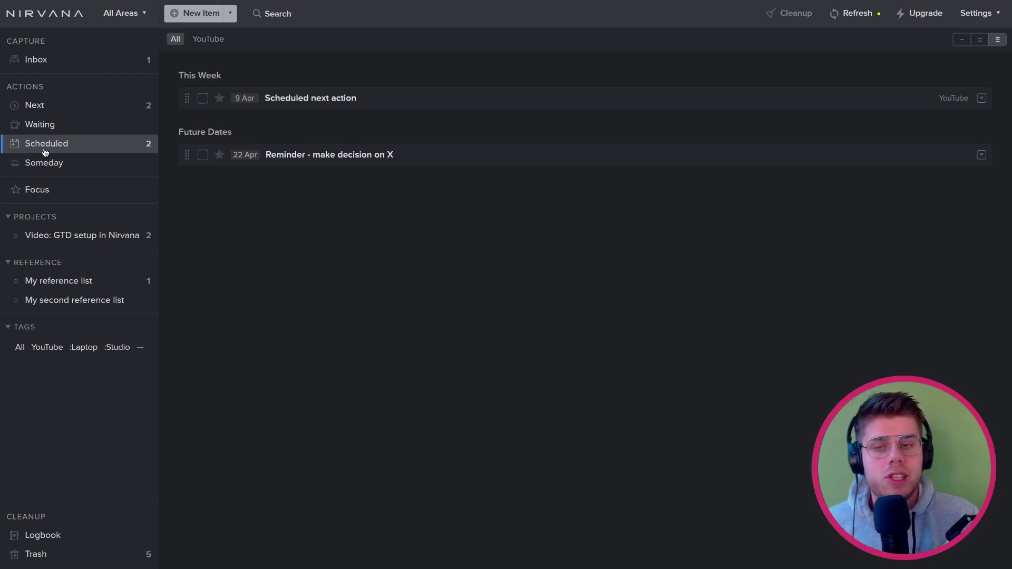
{"action": "left_click", "coordinate": [143, 18]}
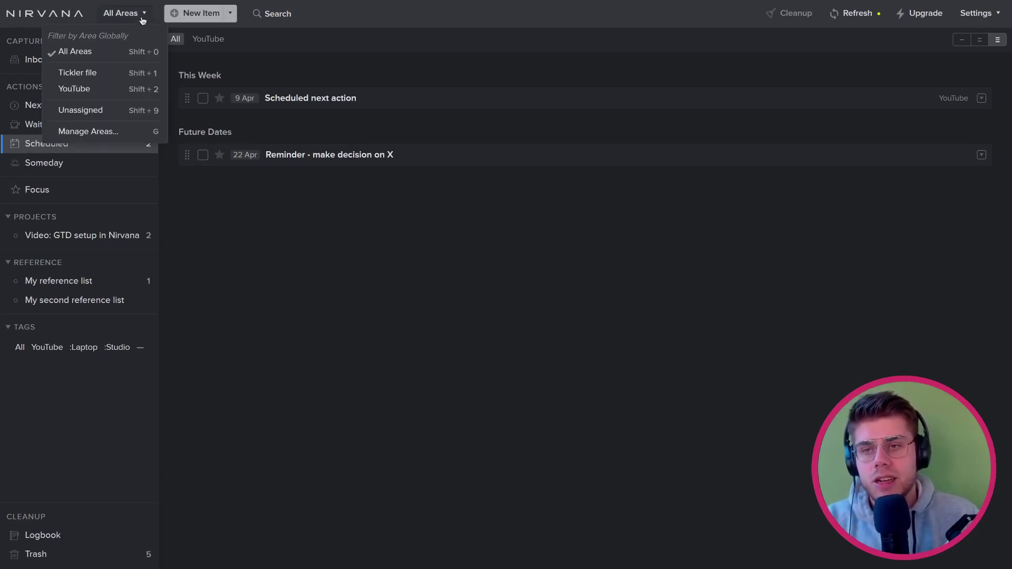
{"action": "left_click", "coordinate": [107, 75]}
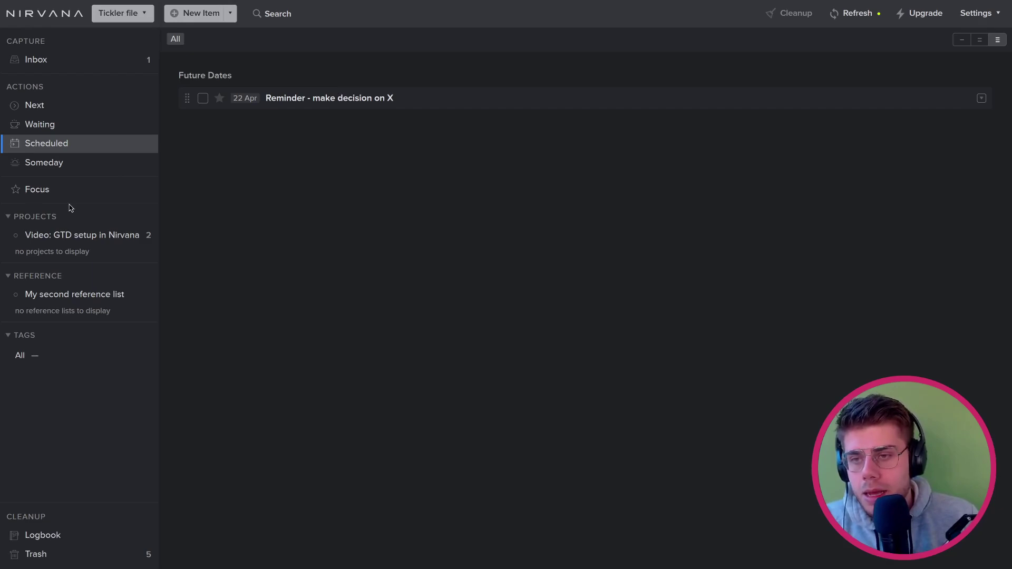
- Glance at Someday, then open 'My second reference list' under Reference and edit its title
{"action": "left_click", "coordinate": [53, 163]}
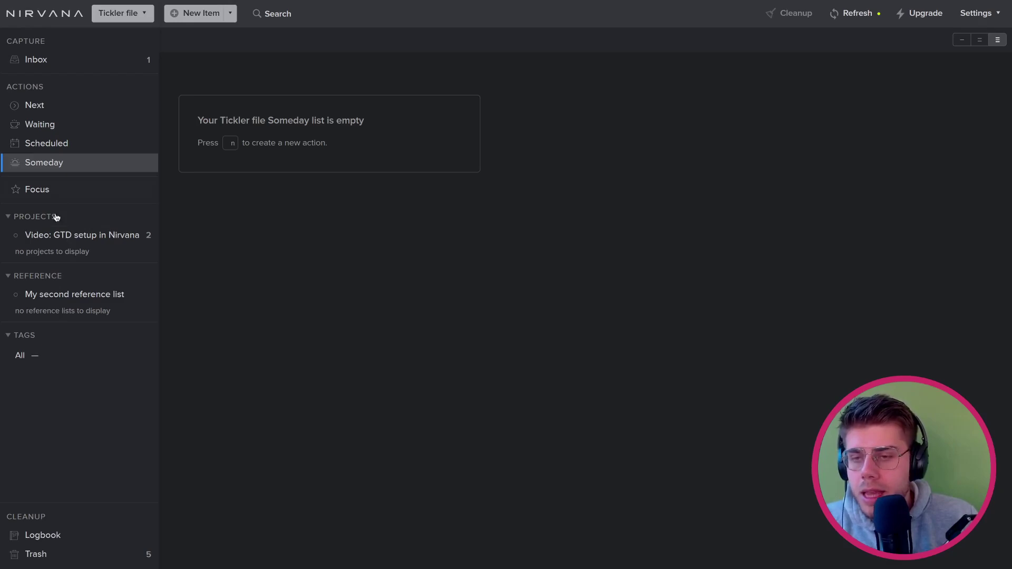
{"action": "left_click", "coordinate": [59, 294]}
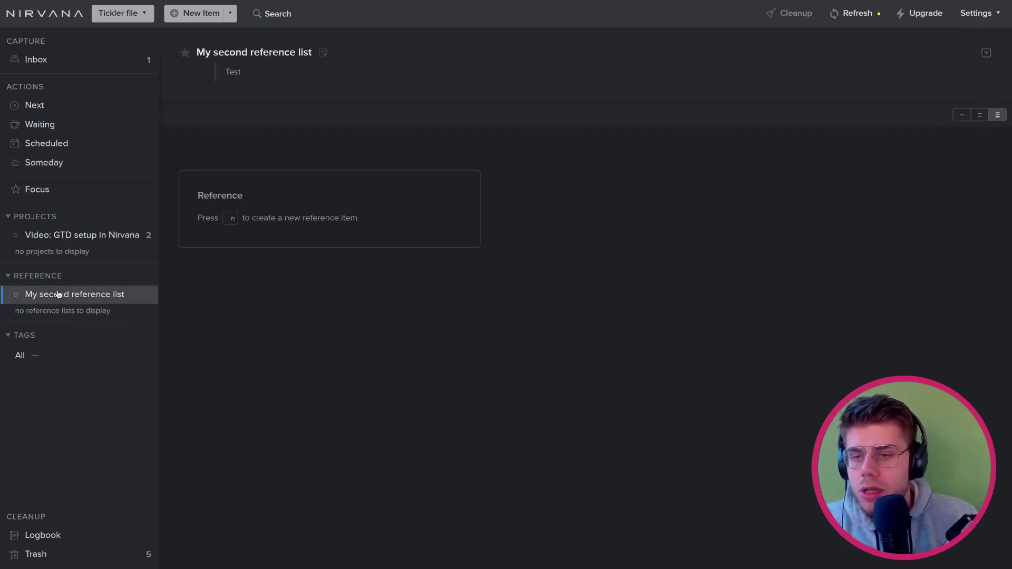
{"action": "left_click", "coordinate": [8, 278]}
{"action": "left_click", "coordinate": [8, 277]}
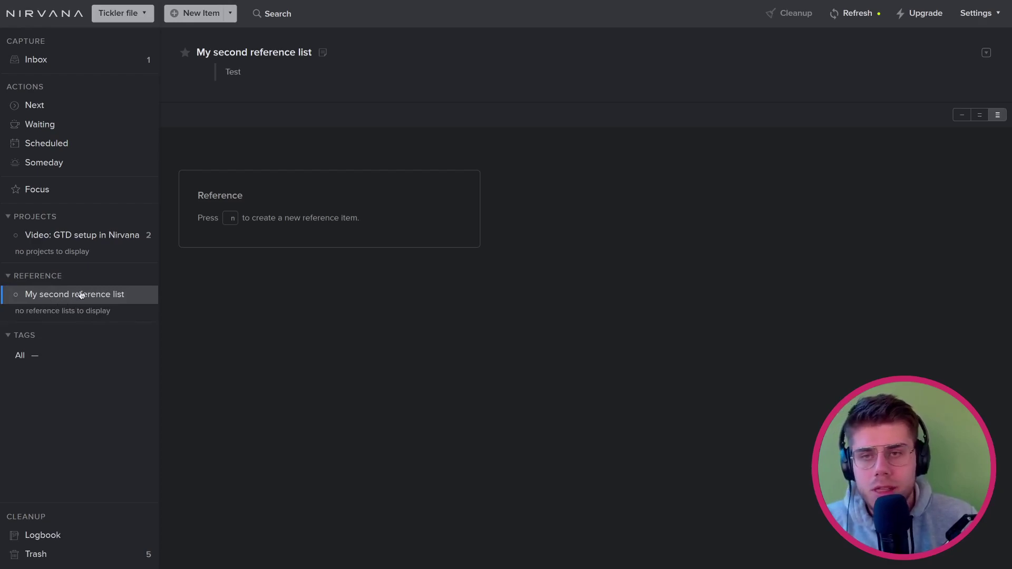
{"action": "left_click", "coordinate": [255, 55]}
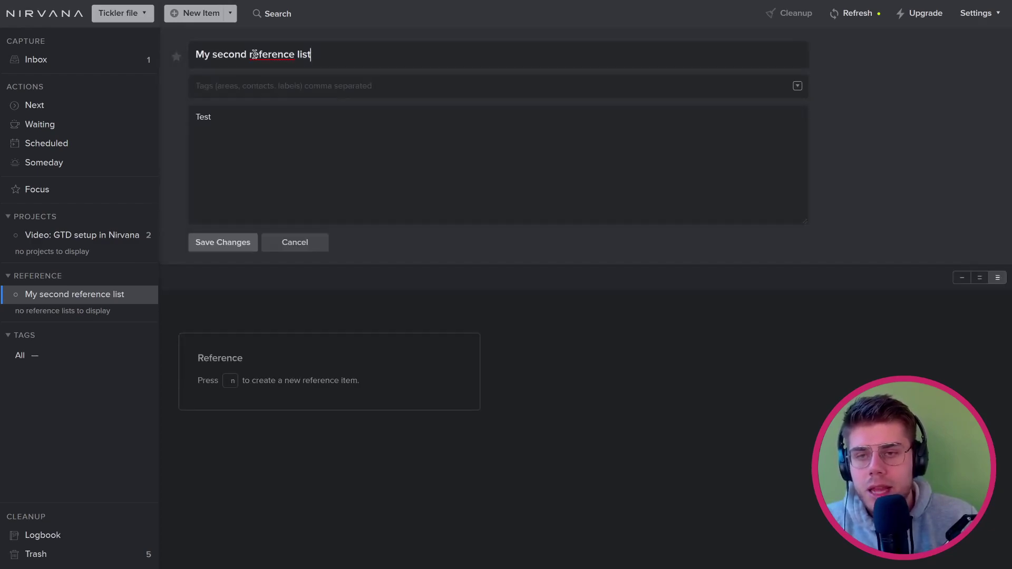
- Discard the title edit and start a new reference item titled 'Test item', adding no tags
{"action": "left_click", "coordinate": [289, 242]}
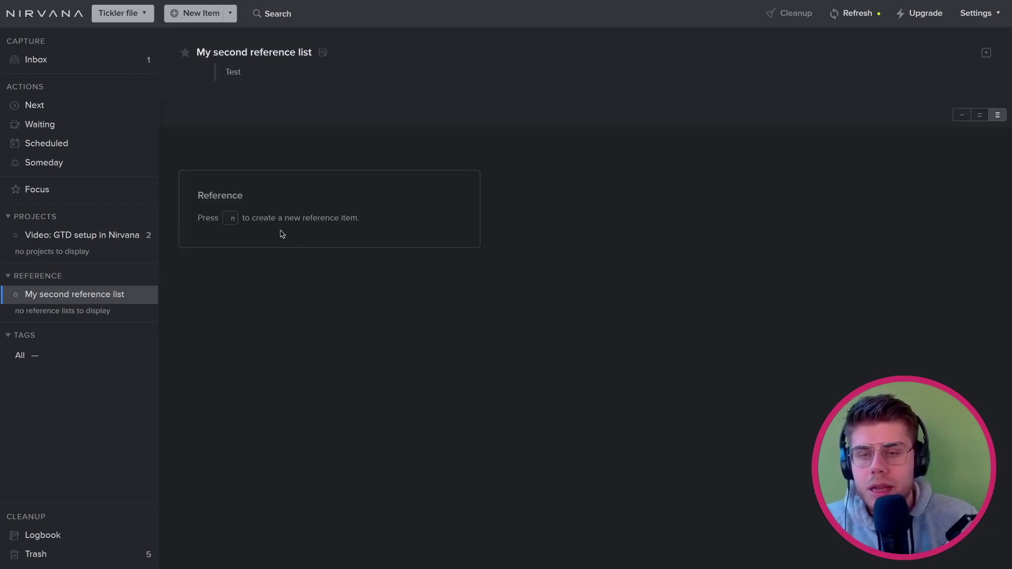
{"action": "type", "text": "n"}
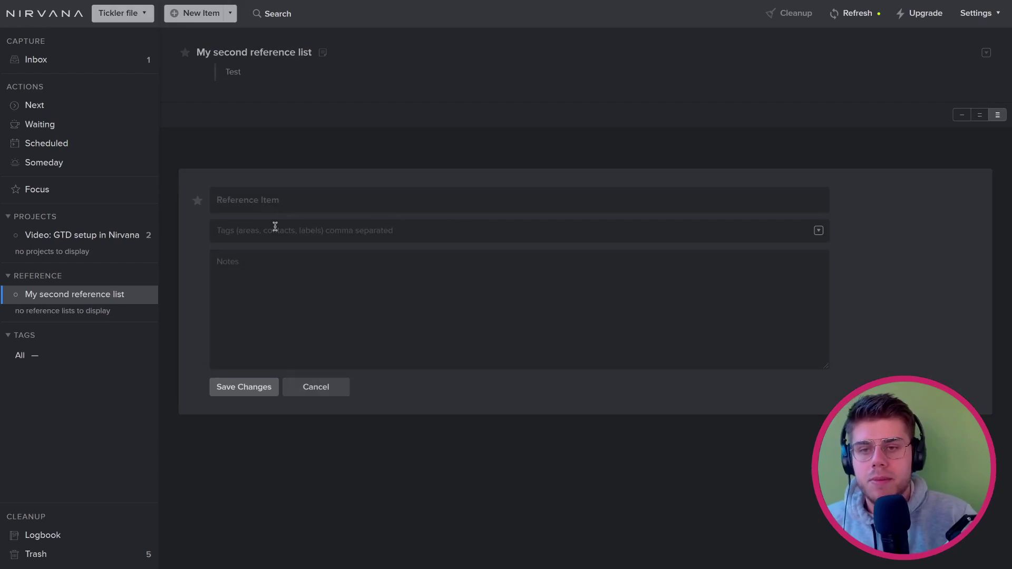
{"action": "type", "text": "Test item"}
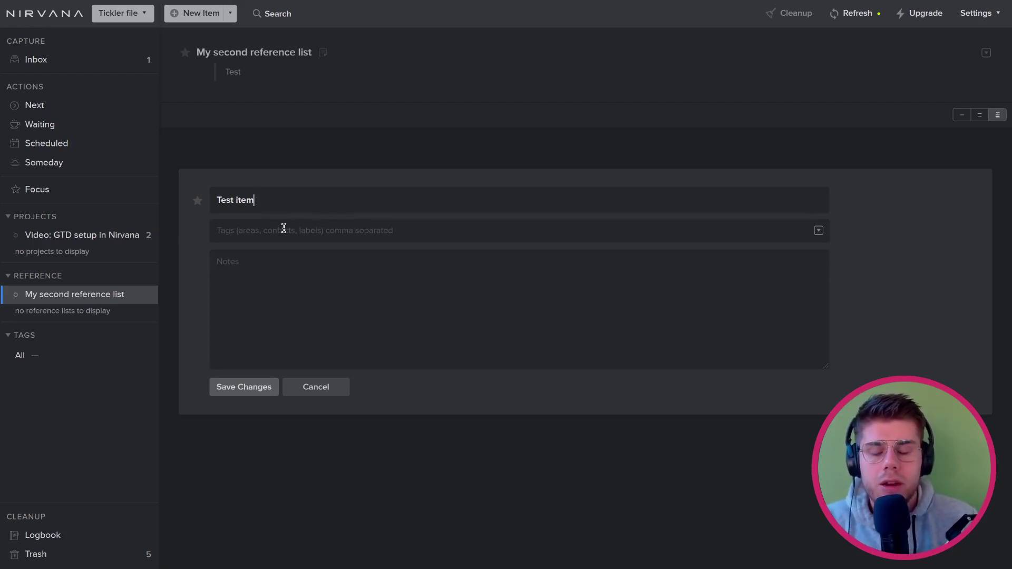
{"action": "left_click", "coordinate": [819, 232]}
{"action": "mouse_move", "coordinate": [839, 250]}
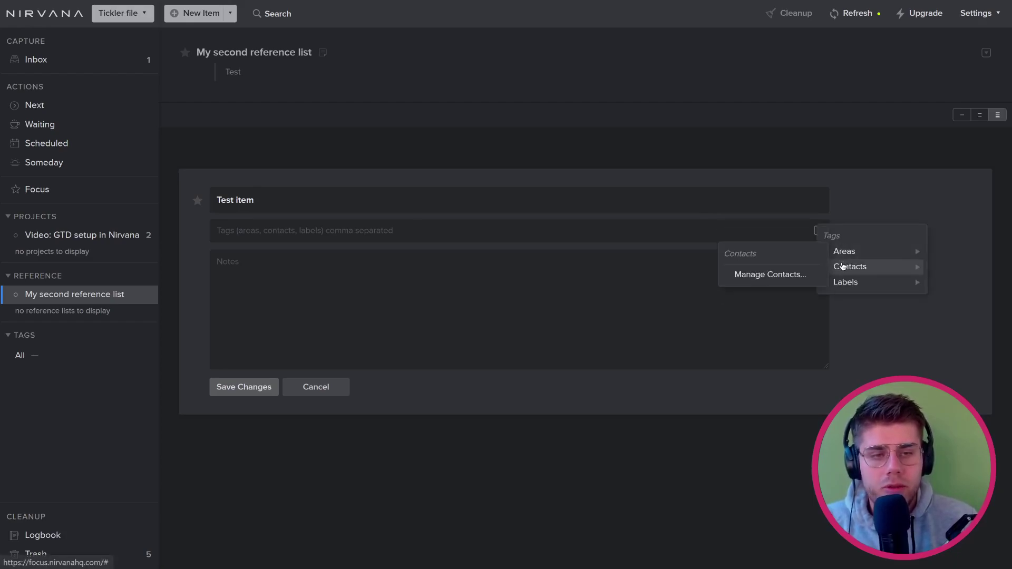
{"action": "left_click", "coordinate": [337, 228]}
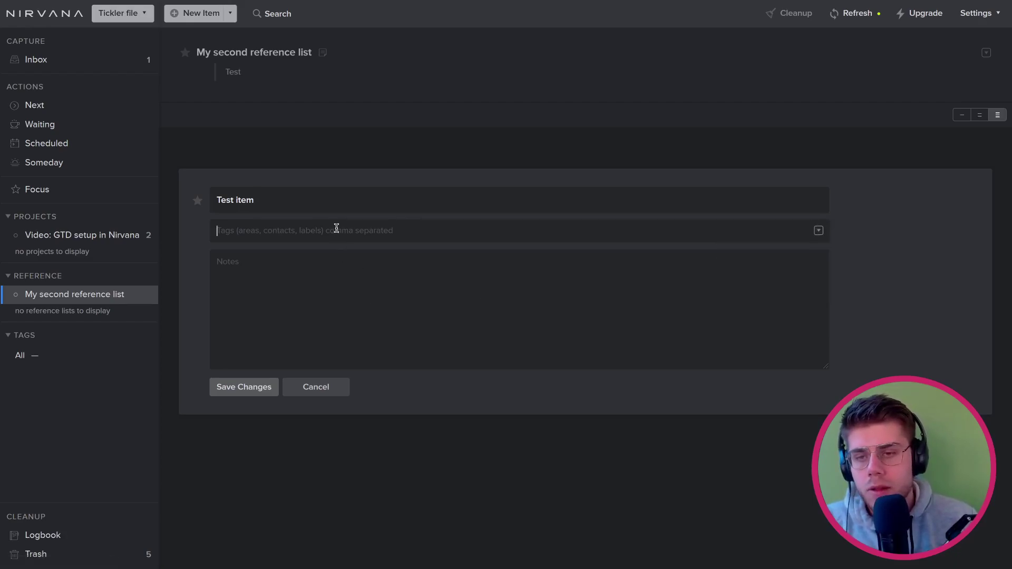
- Give 'Test item' the note 'test' and save it to My second reference list
{"action": "left_click", "coordinate": [335, 307]}
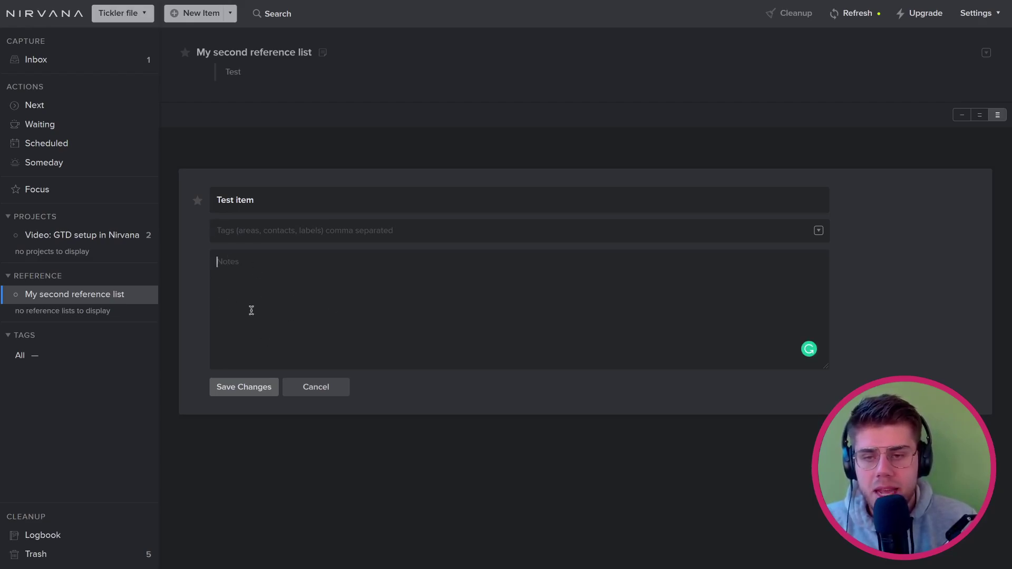
{"action": "type", "text": "test"}
{"action": "left_click", "coordinate": [246, 387]}
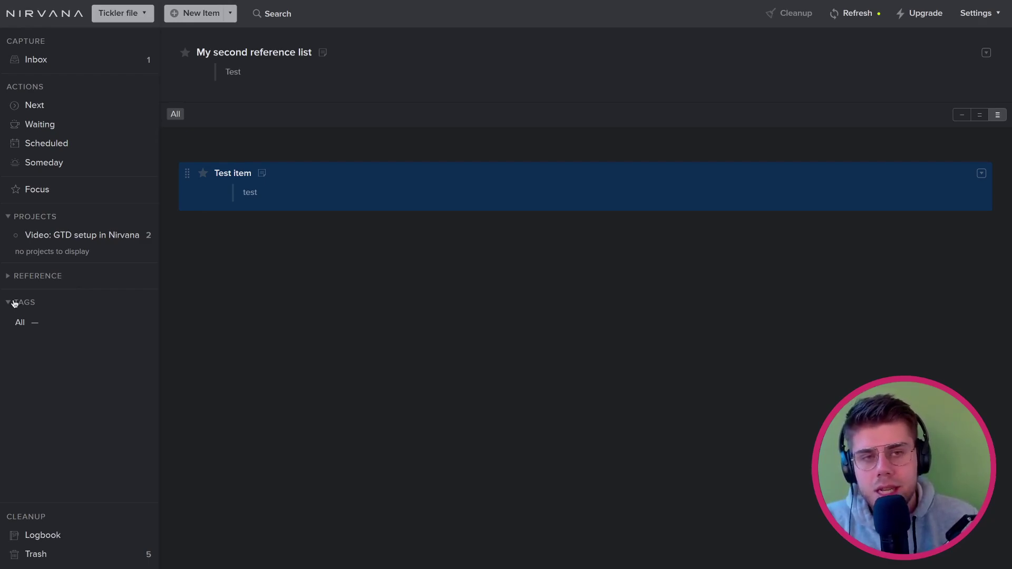
{"action": "left_click", "coordinate": [95, 60]}
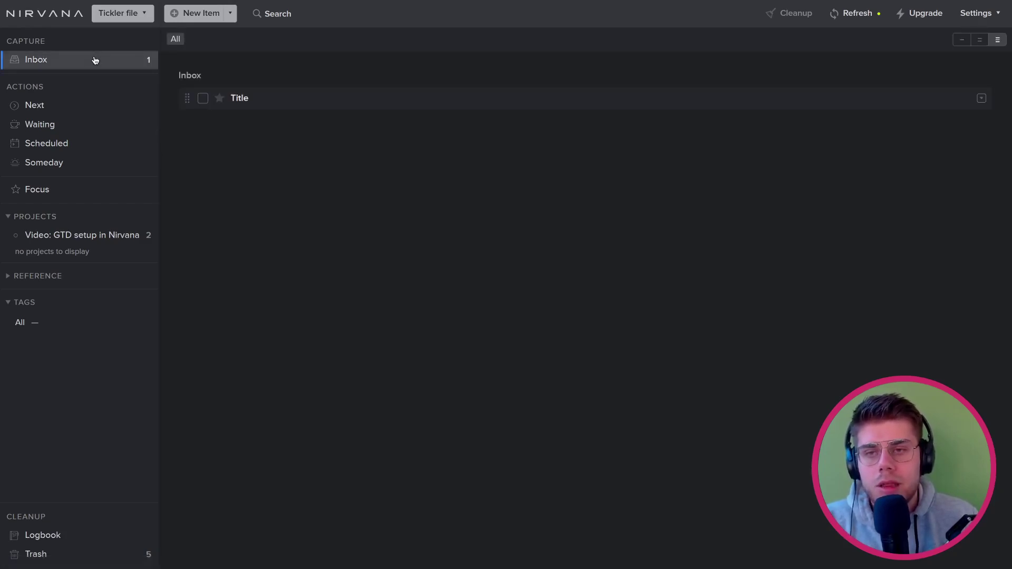